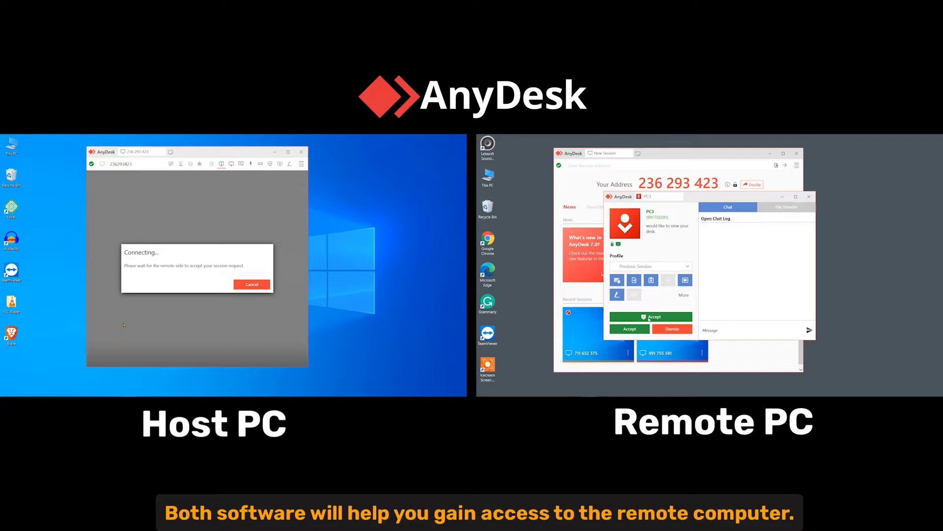
# Accept the host's request to view this desk on the remote PC
pyautogui.click(649, 317)
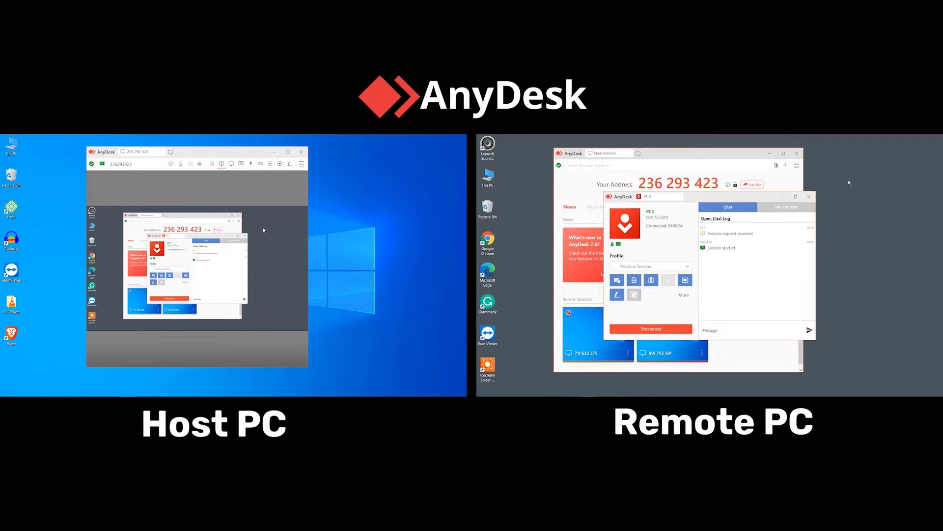
pyautogui.click(289, 153)
pyautogui.click(792, 199)
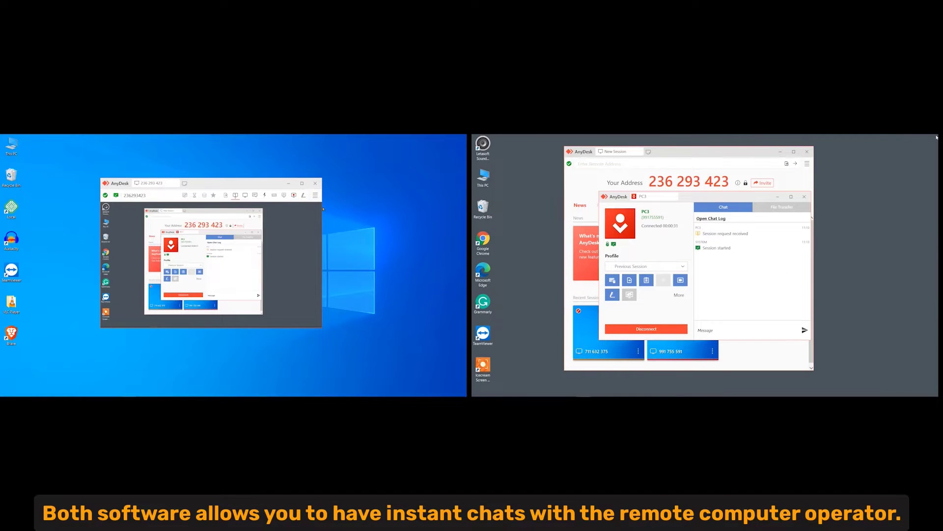
# Maximize and resize the host's session window, then type 'Hello Host Computer' in the chat
pyautogui.click(302, 184)
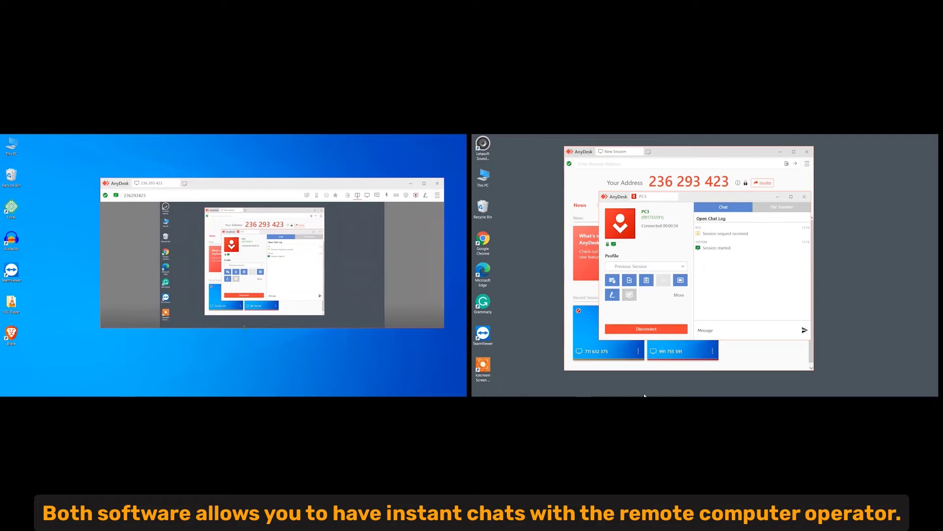
pyautogui.moveTo(245, 327); pyautogui.dragTo(225, 392)
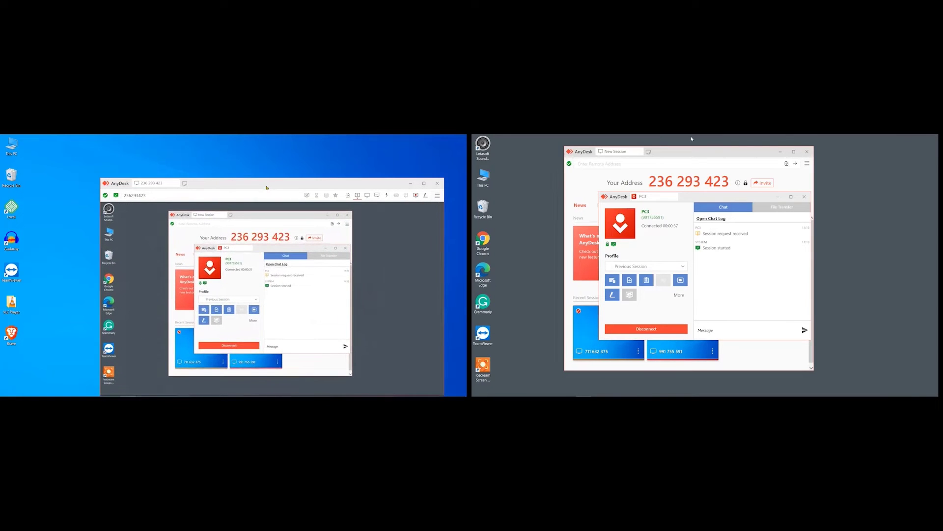
pyautogui.moveTo(267, 187); pyautogui.dragTo(226, 157)
pyautogui.write('Hello Host Compu')
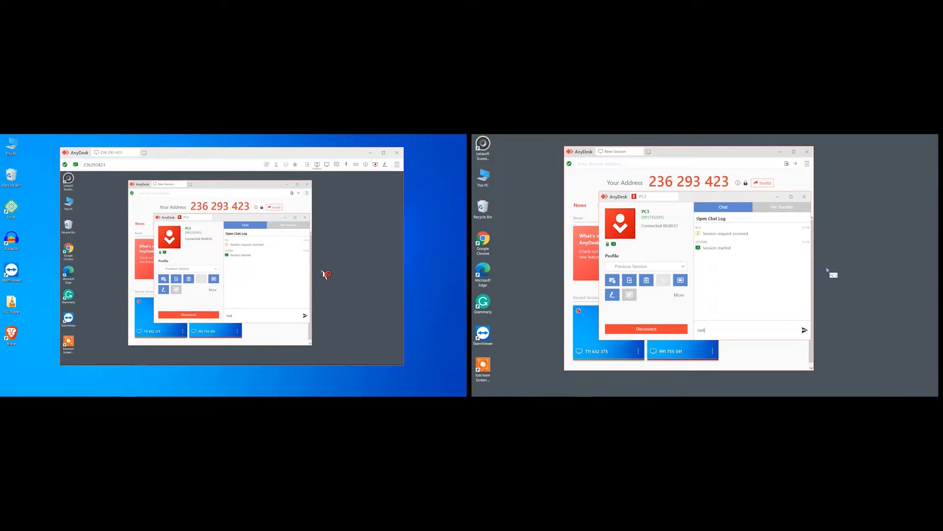
pyautogui.write('ter')
# Send the greeting, then start a TeamViewer chat from the Communicate menu
pyautogui.press('Return')
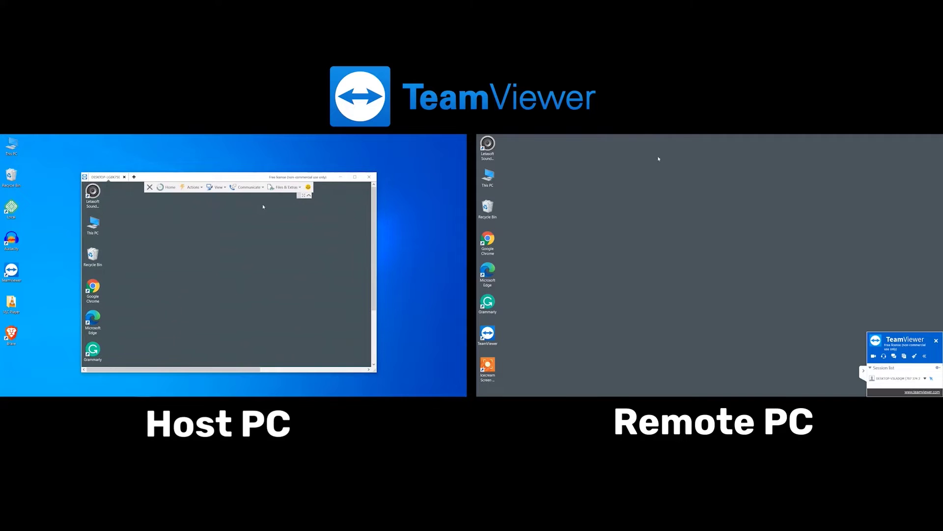
pyautogui.click(248, 187)
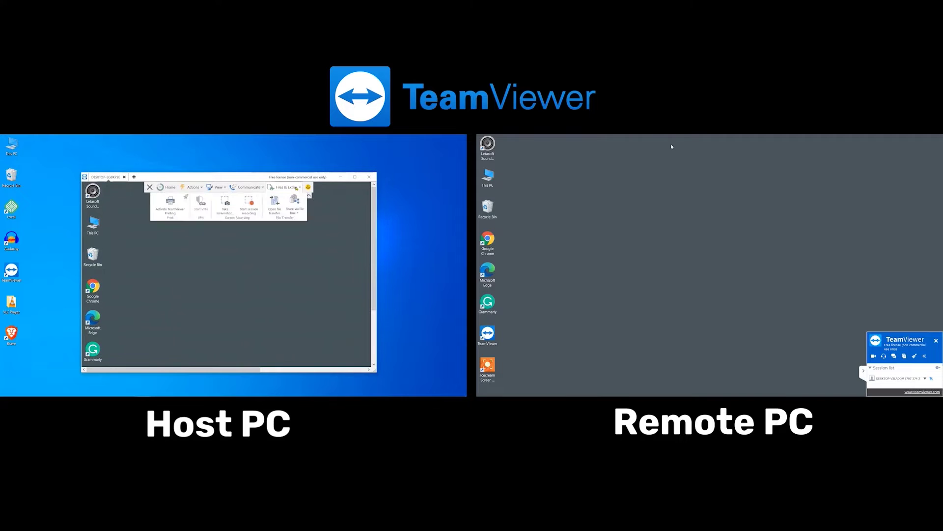
pyautogui.click(281, 204)
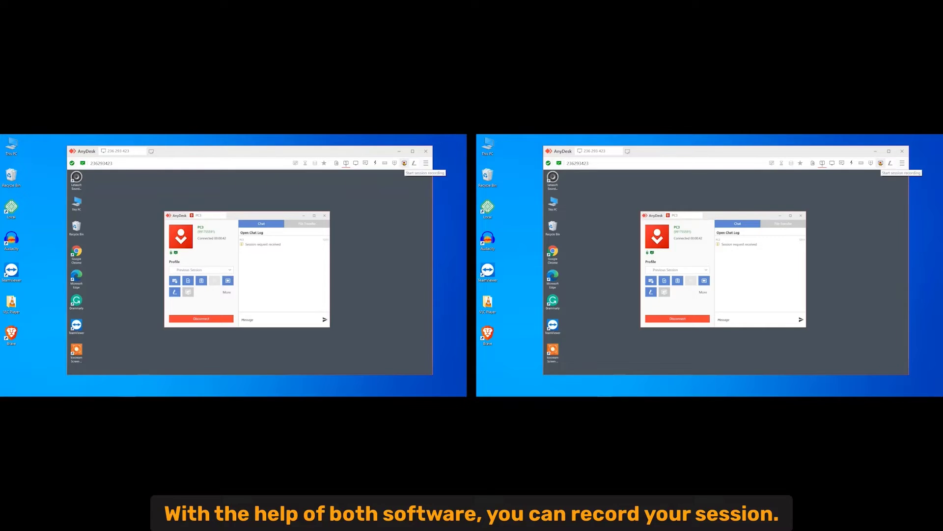
# Start session recording, allow it on the remote PC, and begin editing brimitech.txt
pyautogui.click(404, 163)
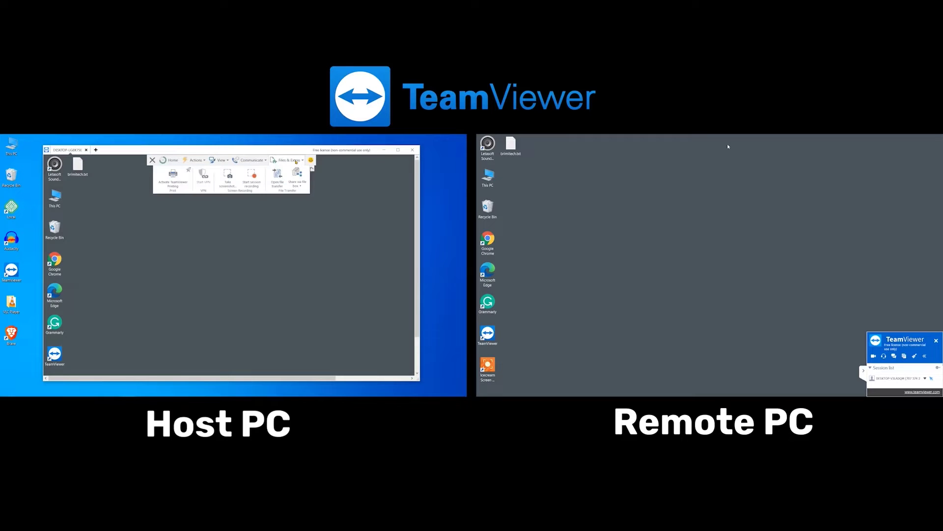
pyautogui.click(252, 176)
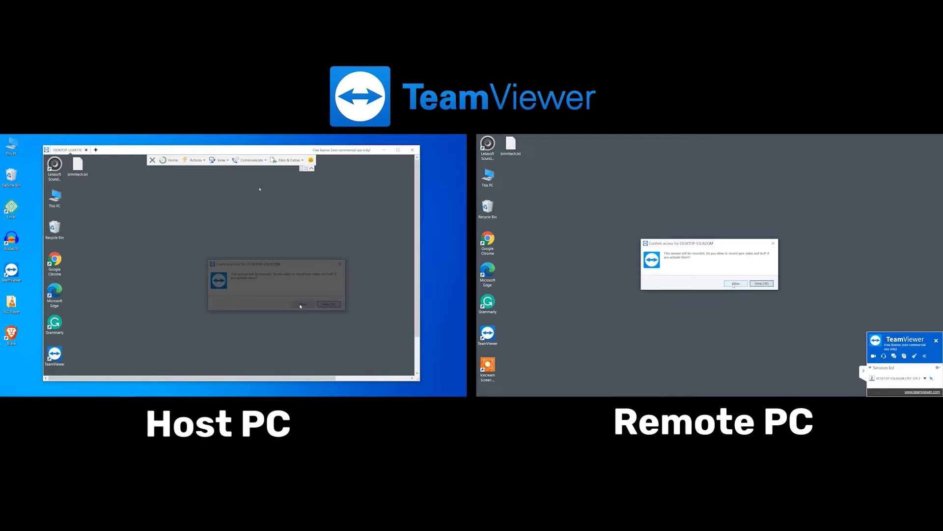
pyautogui.click(301, 306)
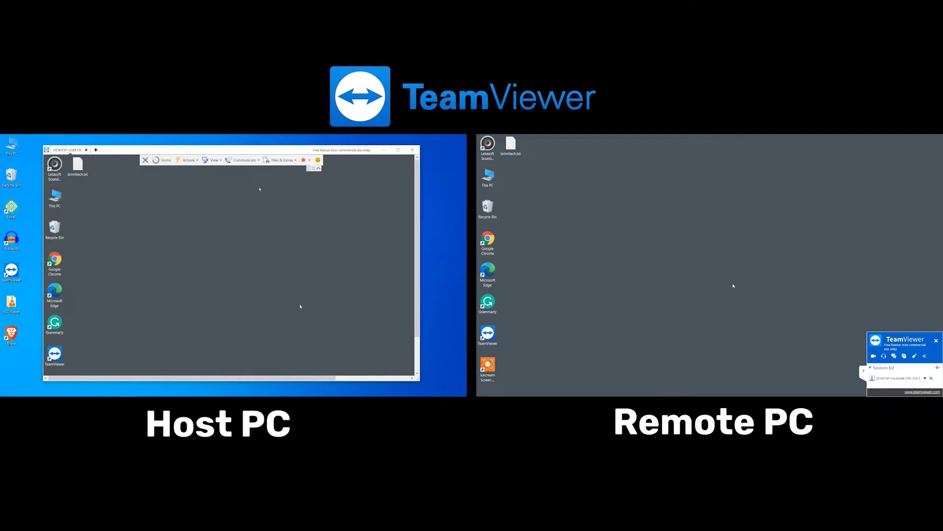
pyautogui.doubleClick(79, 174)
pyautogui.write('w')
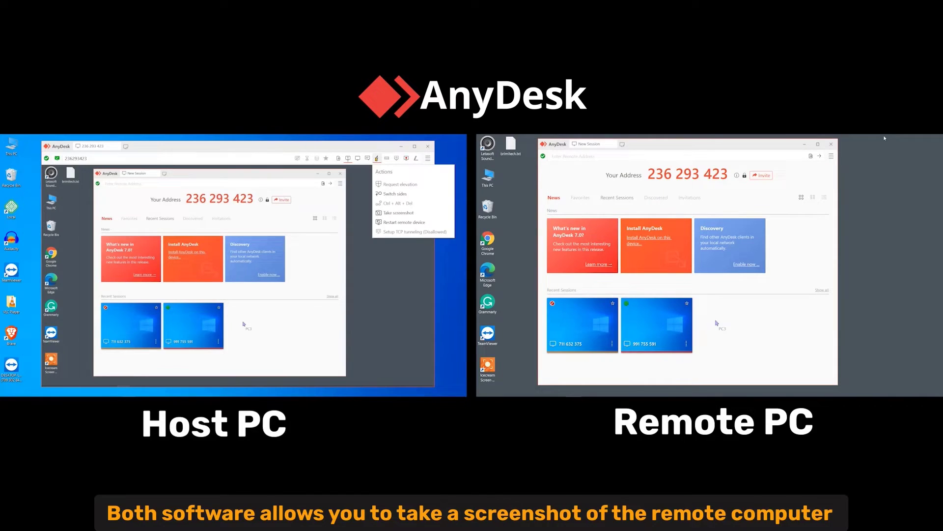
# Take a screenshot of the remote computer and browse to the host's Pictures > AnyDesk folder
pyautogui.click(383, 215)
pyautogui.doubleClick(12, 146)
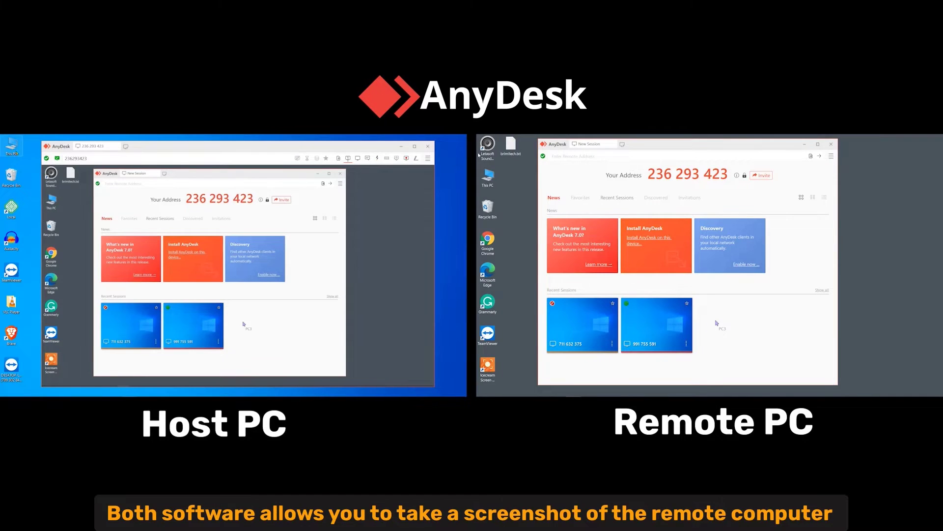
pyautogui.click(145, 240)
pyautogui.doubleClick(221, 204)
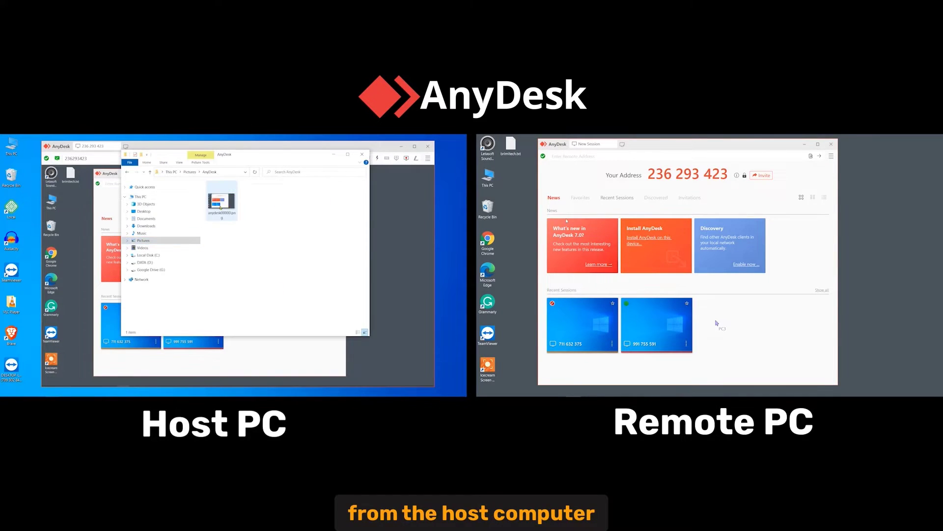
# Place the session window and file browser side by side and open anydesk00000.png
pyautogui.moveTo(238, 151); pyautogui.dragTo(300, 206)
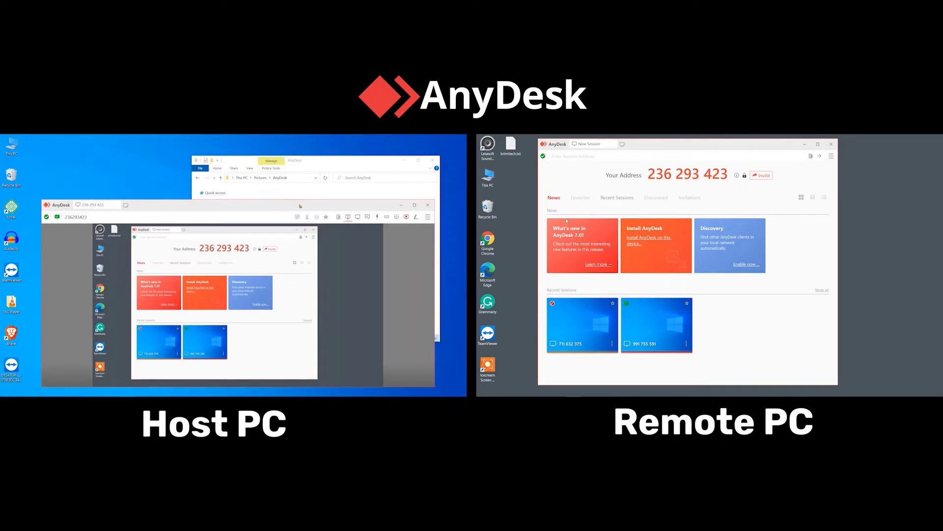
pyautogui.moveTo(433, 247); pyautogui.dragTo(334, 249)
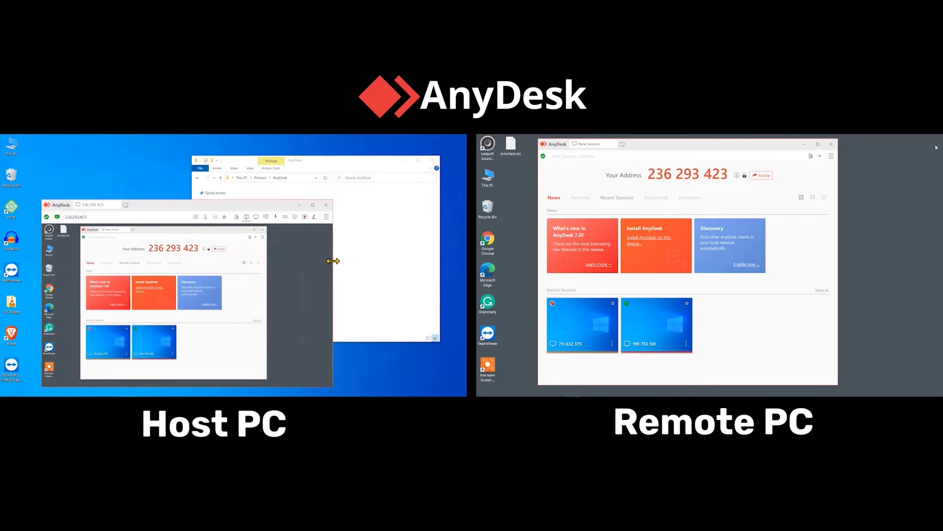
pyautogui.moveTo(188, 210); pyautogui.dragTo(166, 189)
pyautogui.moveTo(365, 165); pyautogui.dragTo(314, 190)
pyautogui.moveTo(390, 225); pyautogui.dragTo(311, 226)
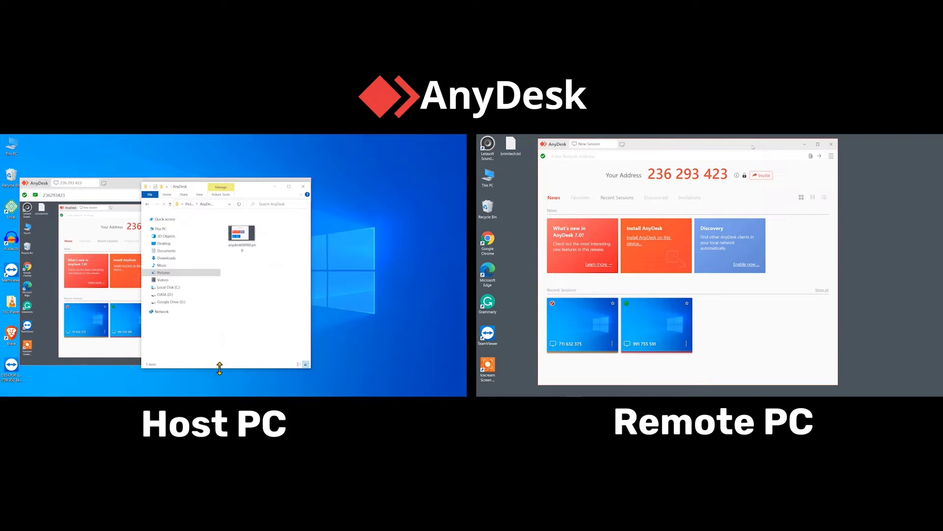
pyautogui.moveTo(220, 368); pyautogui.dragTo(220, 324)
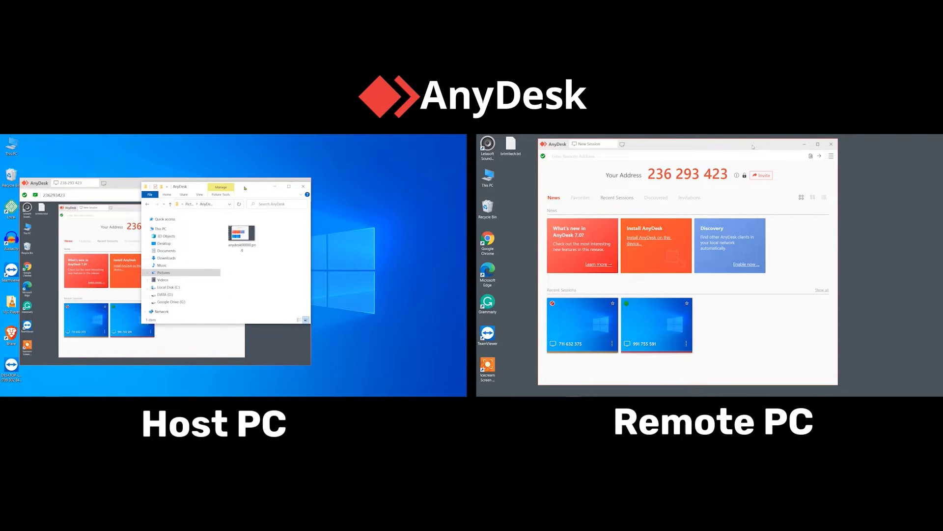
pyautogui.moveTo(245, 188); pyautogui.dragTo(411, 193)
pyautogui.moveTo(251, 185); pyautogui.dragTo(240, 177)
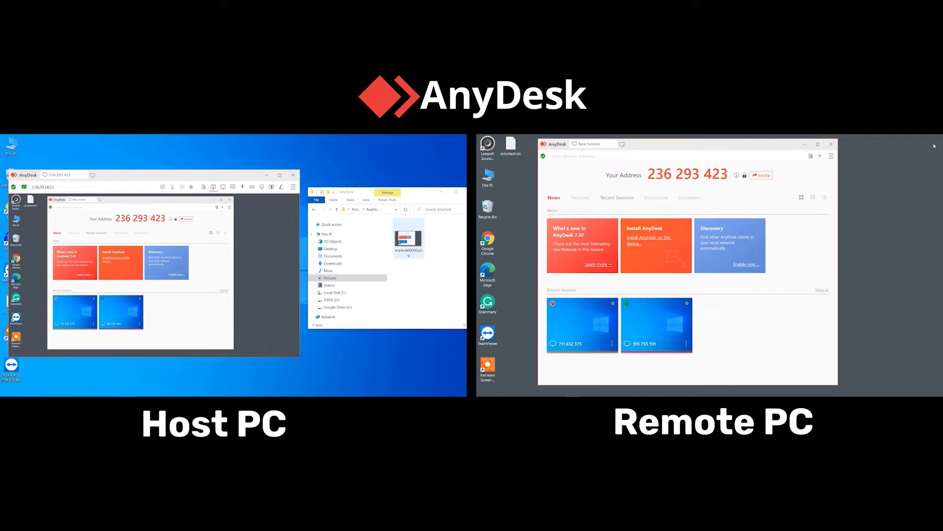
pyautogui.doubleClick(408, 239)
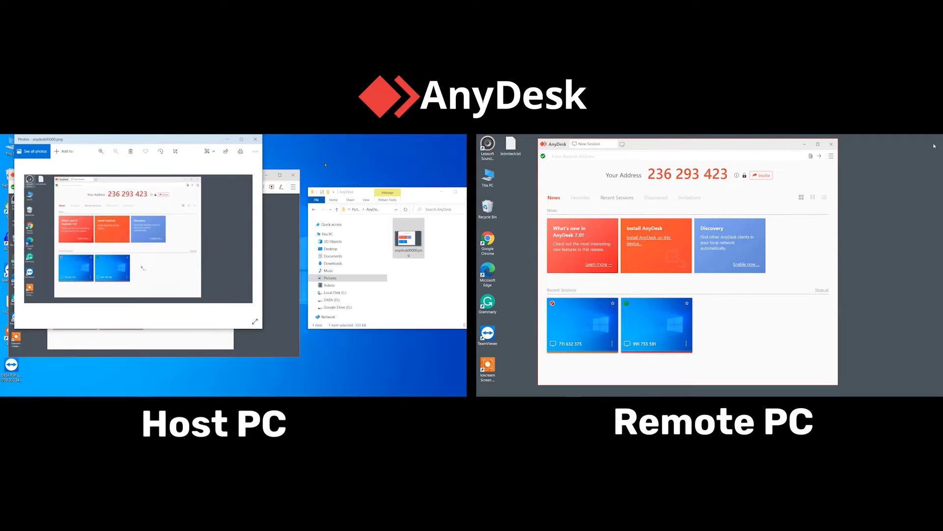
pyautogui.moveTo(188, 142); pyautogui.dragTo(407, 189)
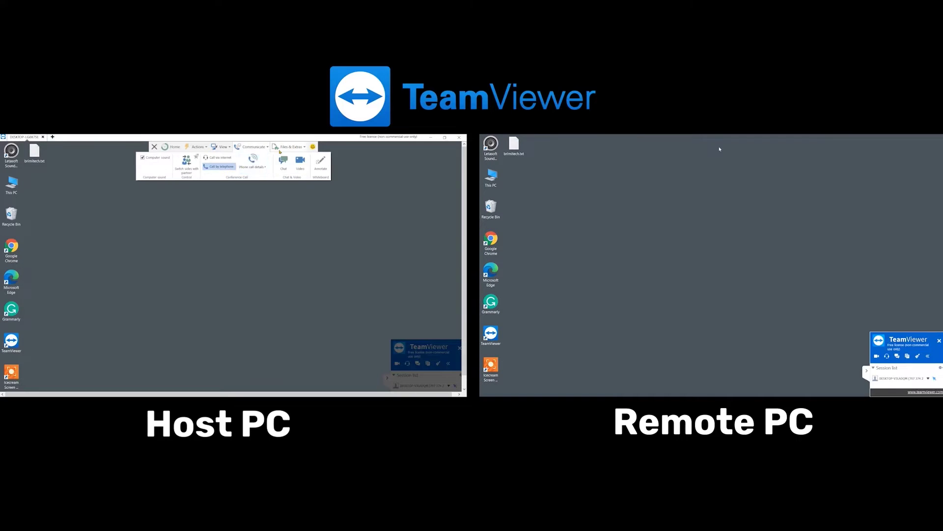
# Take a TeamViewer screenshot of the remote desktop and save it as a JPEG
pyautogui.click(287, 148)
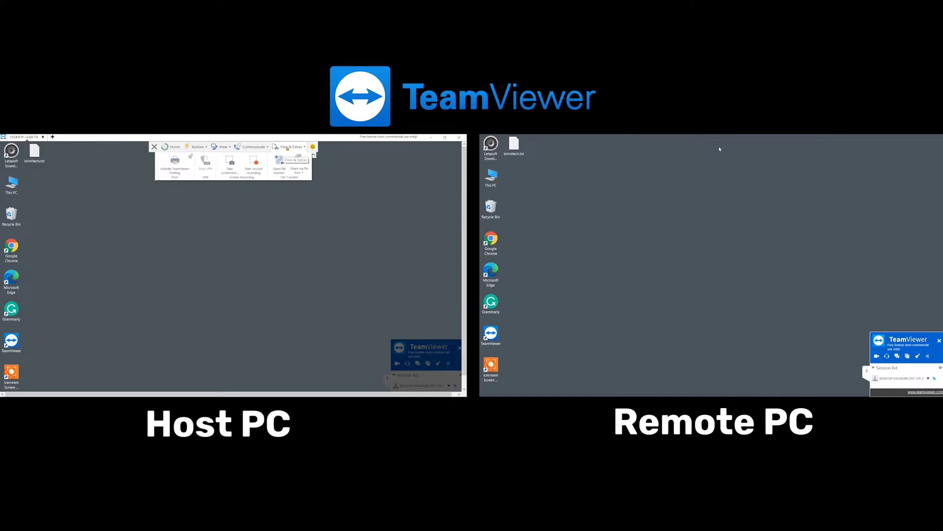
pyautogui.click(230, 163)
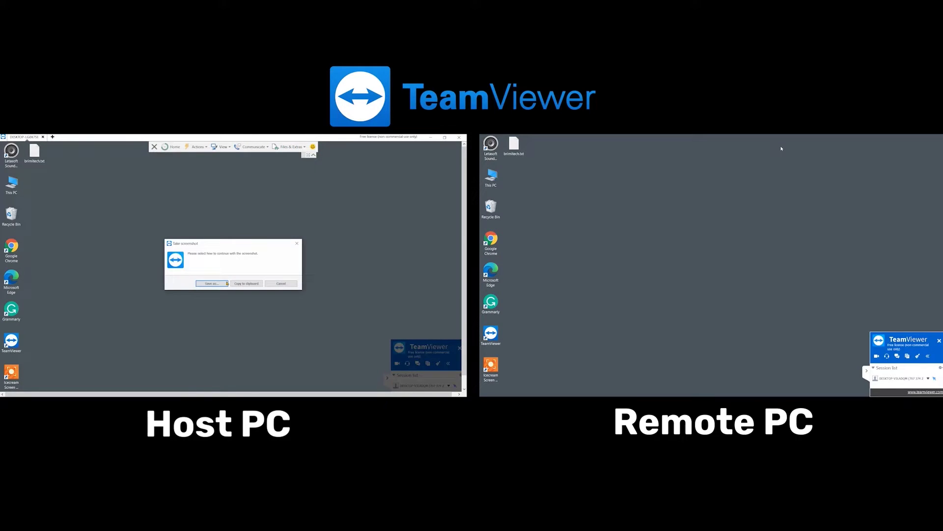
pyautogui.click(212, 284)
pyautogui.click(158, 292)
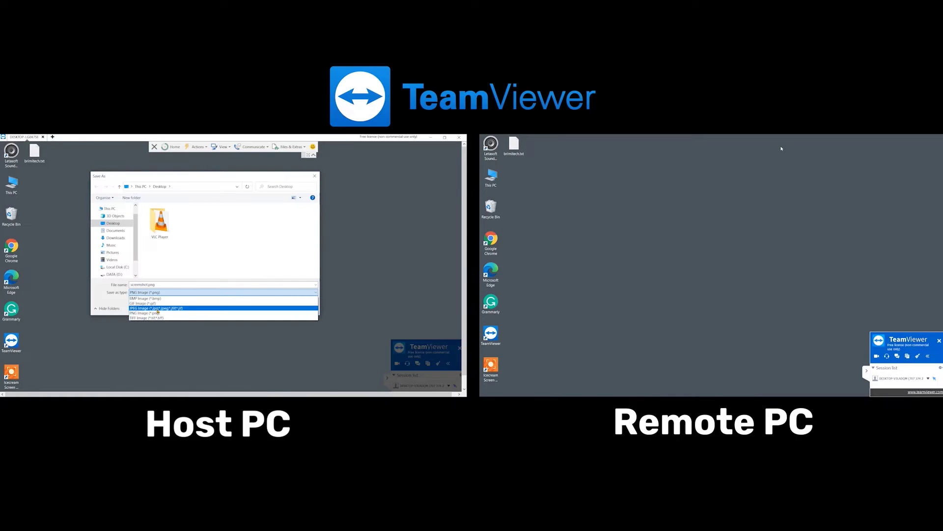
pyautogui.click(161, 309)
pyautogui.click(271, 309)
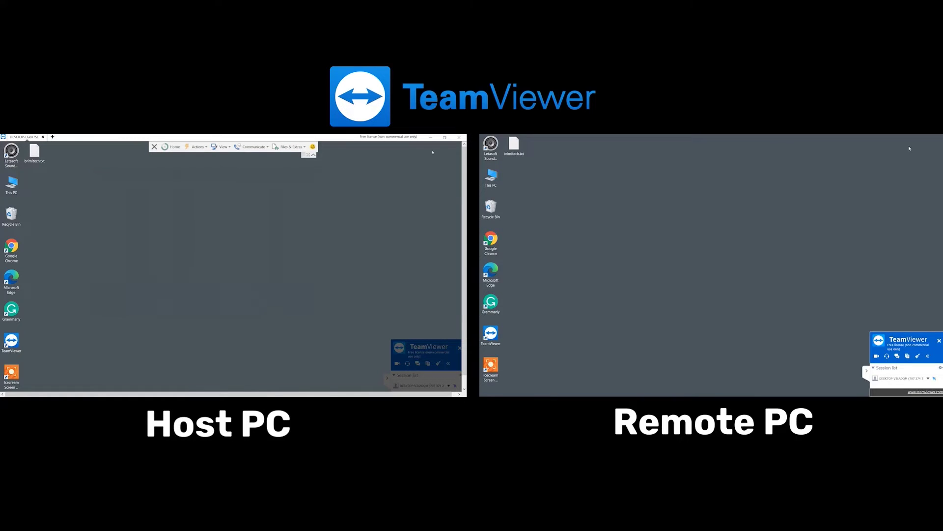
# Restore the session window and open screenshot.jpg from the host desktop
pyautogui.click(445, 137)
pyautogui.moveTo(319, 163); pyautogui.dragTo(378, 170)
pyautogui.doubleClick(39, 152)
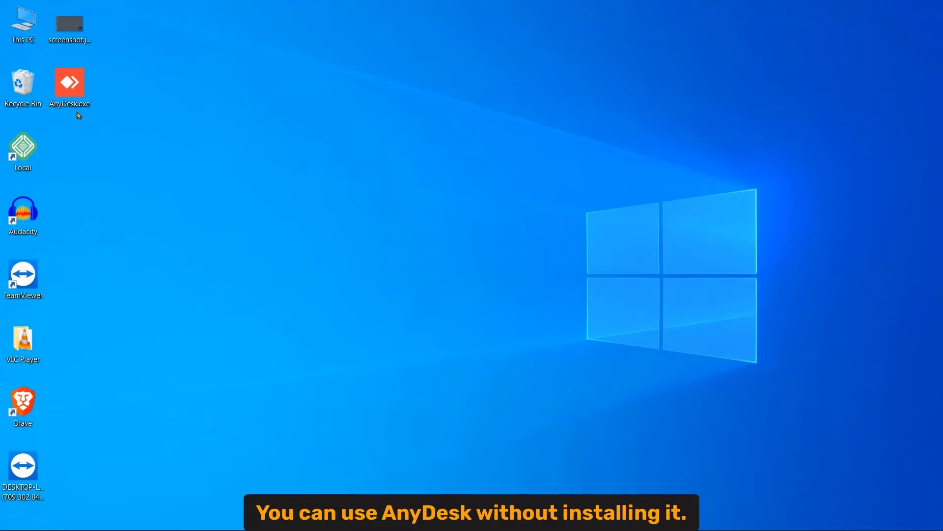
# Run AnyDesk.exe and install it on this device, skipping the printer driver
pyautogui.doubleClick(75, 103)
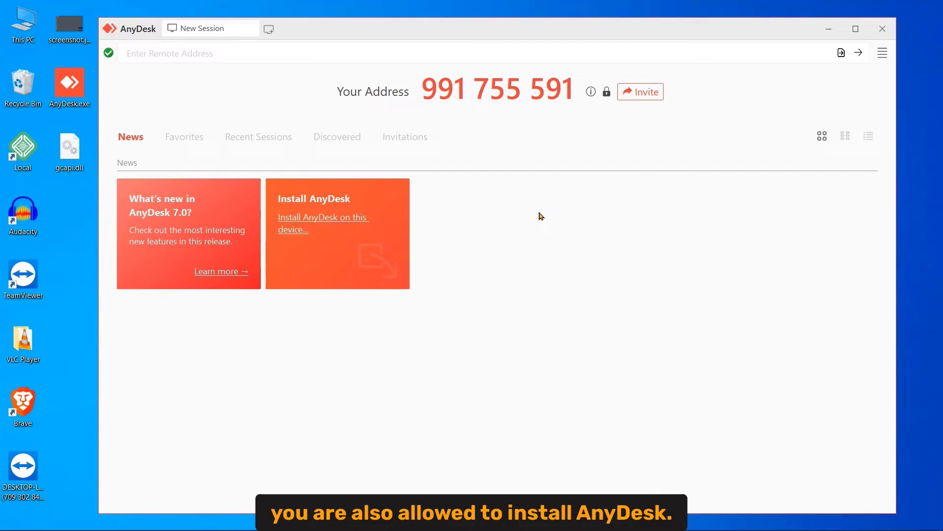
pyautogui.click(334, 221)
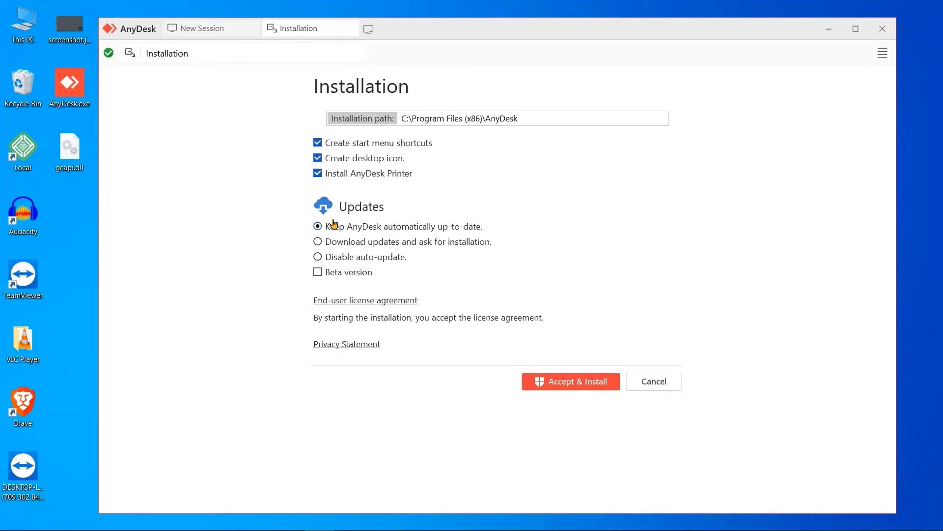
pyautogui.click(541, 387)
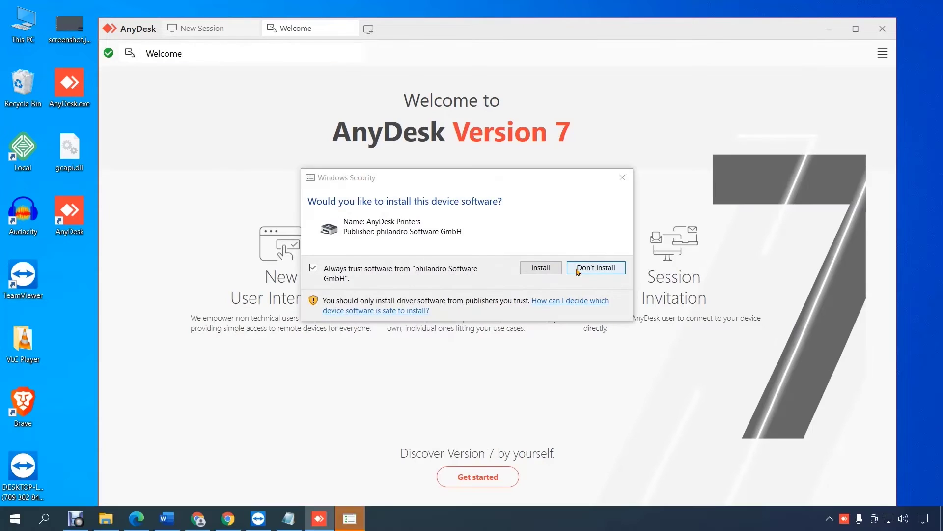
pyautogui.click(578, 328)
pyautogui.click(486, 475)
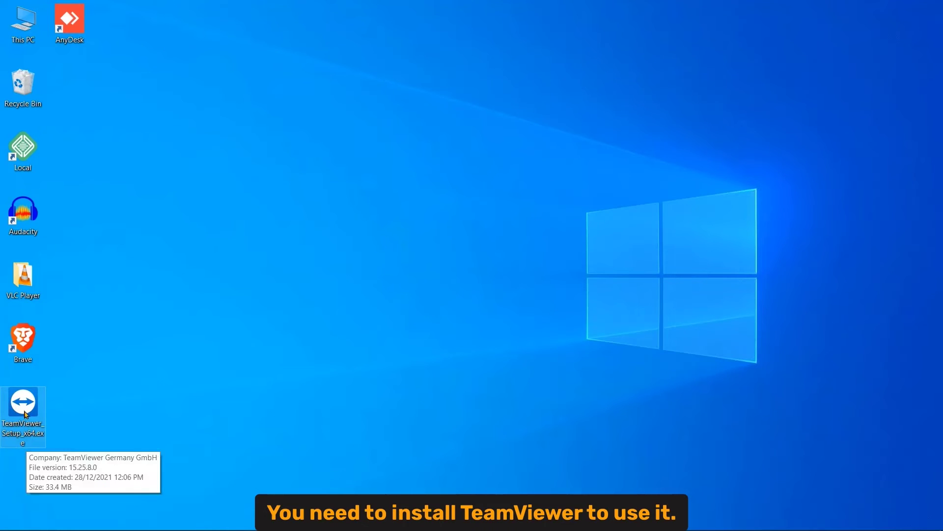
# Run TeamViewer_Setup_x64.exe and install it with Printer Driver and VPN enabled
pyautogui.doubleClick(23, 406)
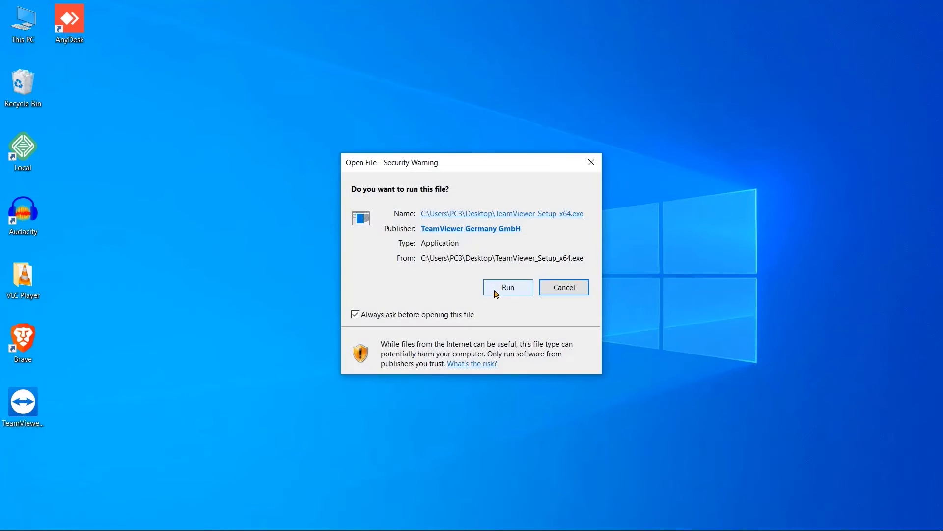
pyautogui.click(496, 294)
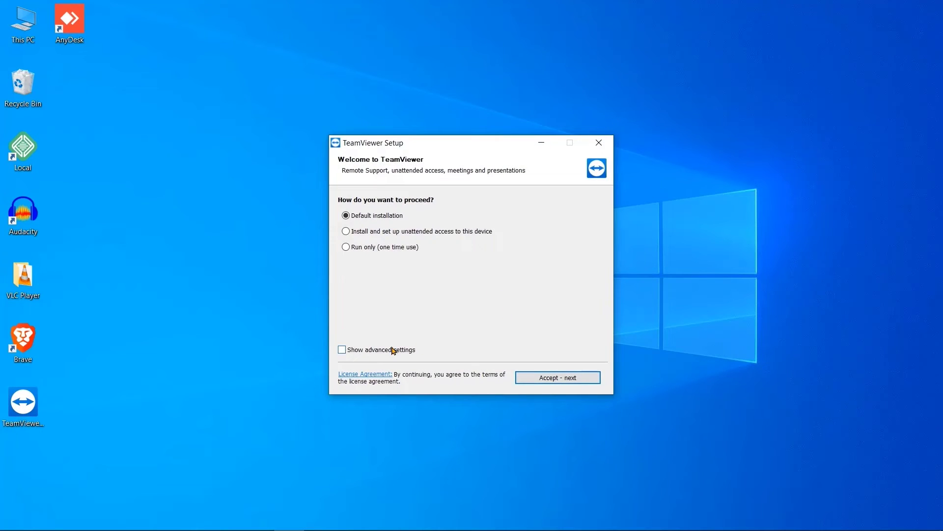
pyautogui.click(541, 379)
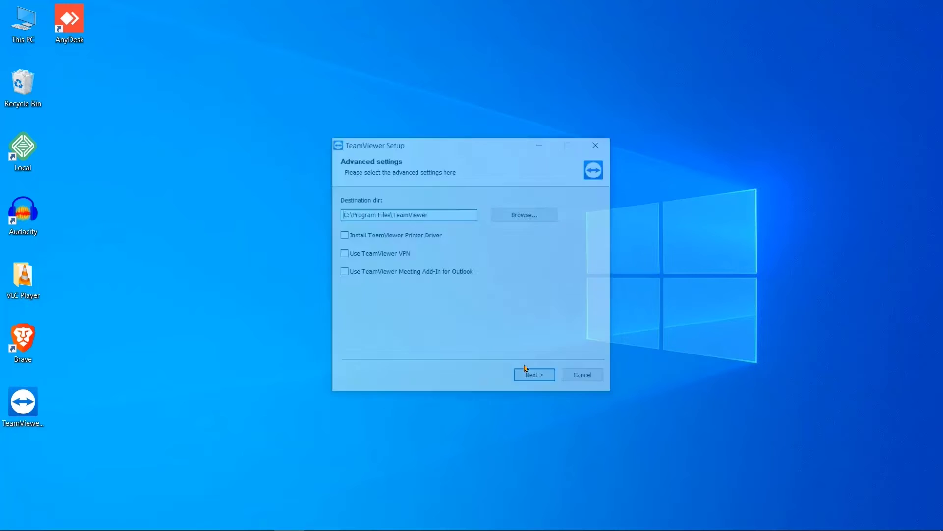
pyautogui.click(390, 236)
pyautogui.click(376, 254)
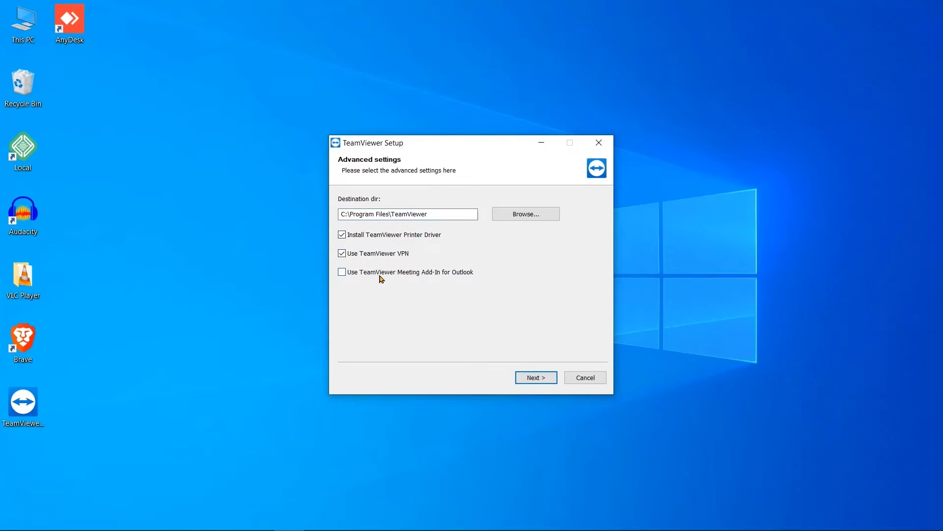
pyautogui.click(545, 378)
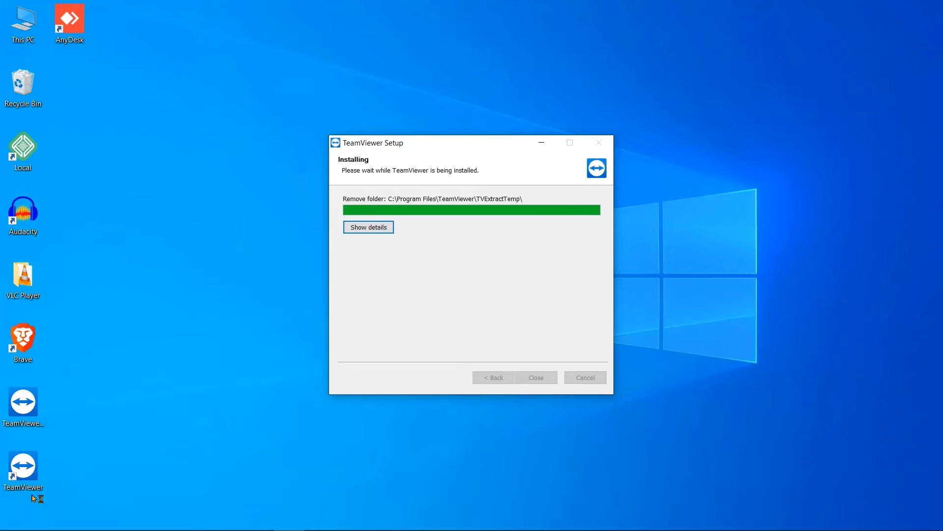
# Decline the printer driver prompt, accept the EULA and DPA, and download TeamViewerPortable.zip
pyautogui.click(602, 268)
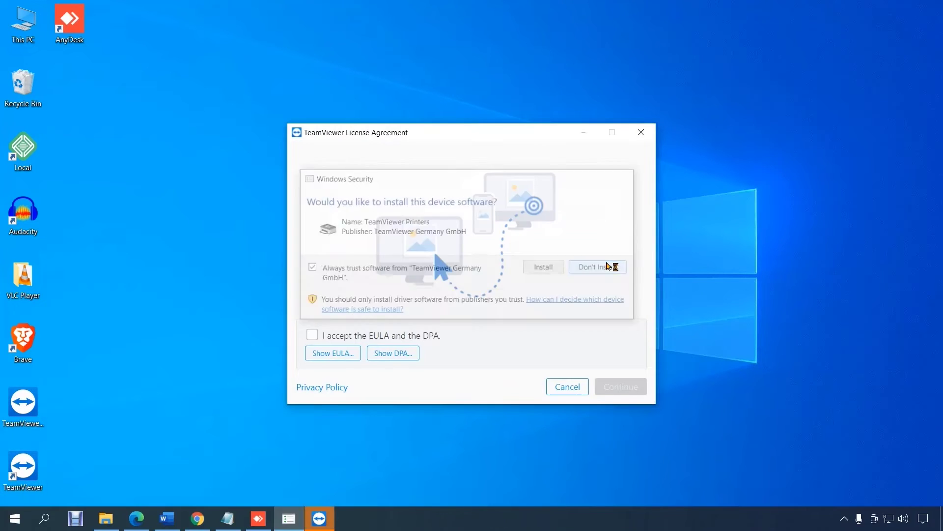
pyautogui.click(513, 334)
pyautogui.click(613, 387)
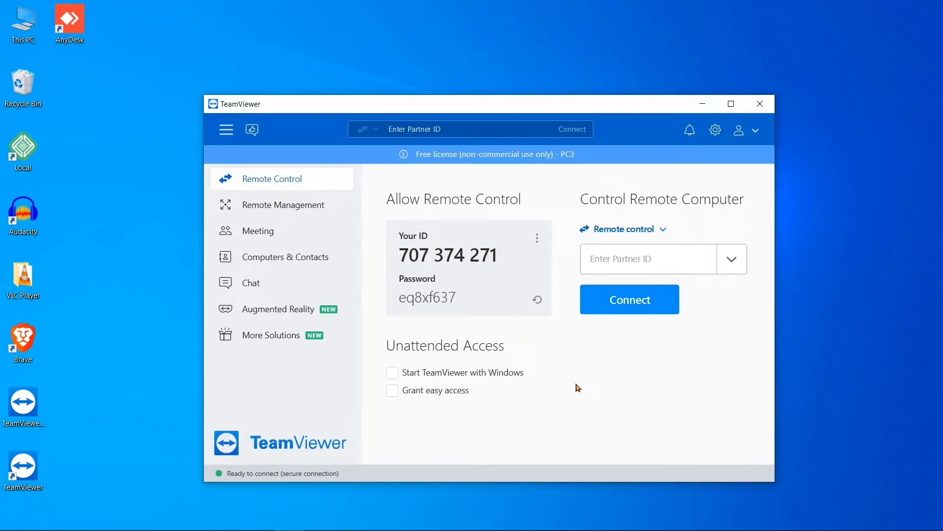
pyautogui.moveTo(486, 326); pyautogui.dragTo(660, 326)
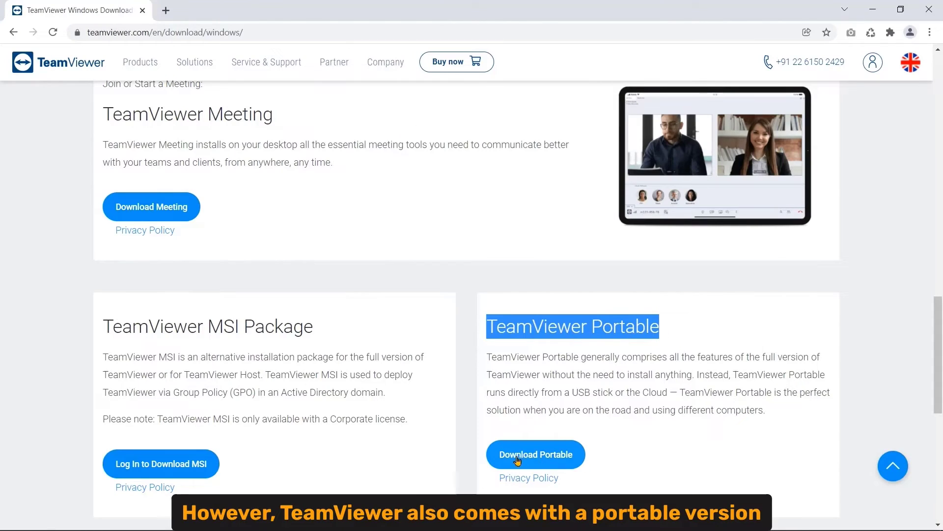
pyautogui.click(539, 458)
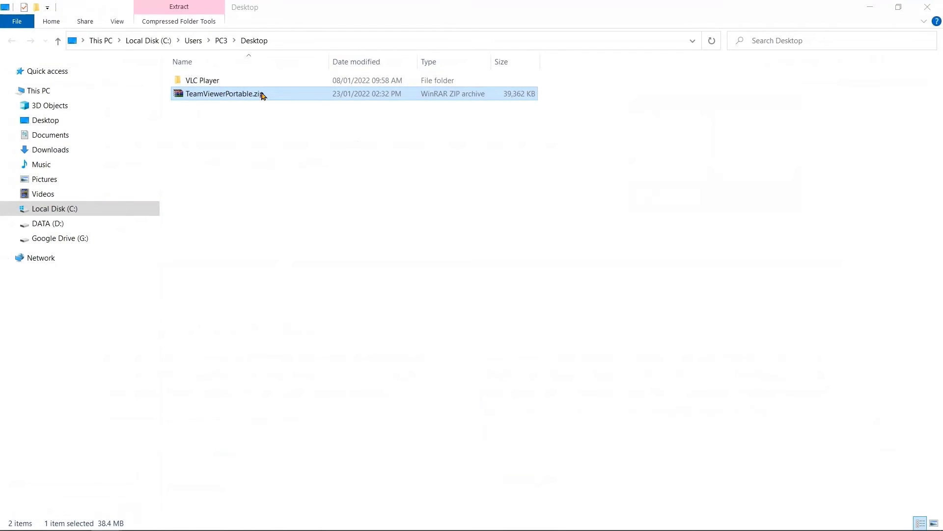
# Run TeamViewer.exe from TeamViewerPortable.zip in WinRAR and accept the EULA and DPA
pyautogui.doubleClick(261, 94)
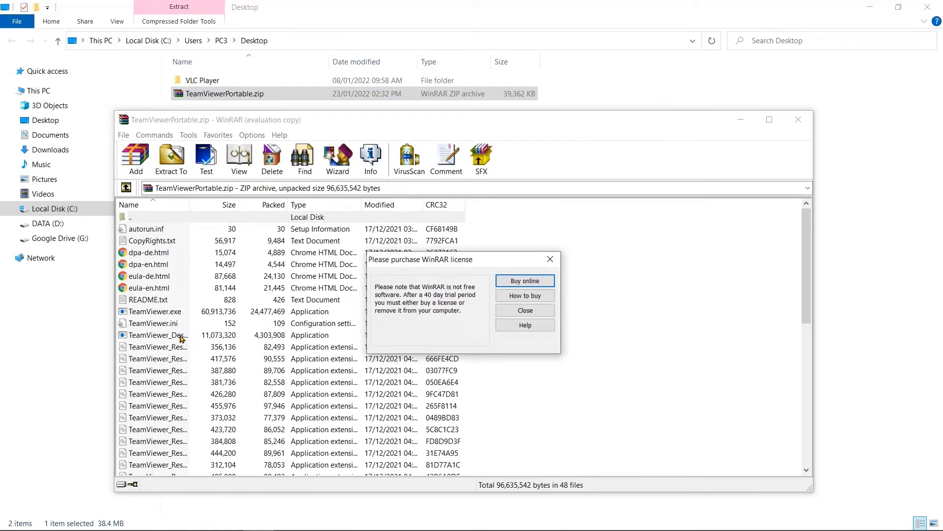
pyautogui.click(553, 313)
pyautogui.click(181, 314)
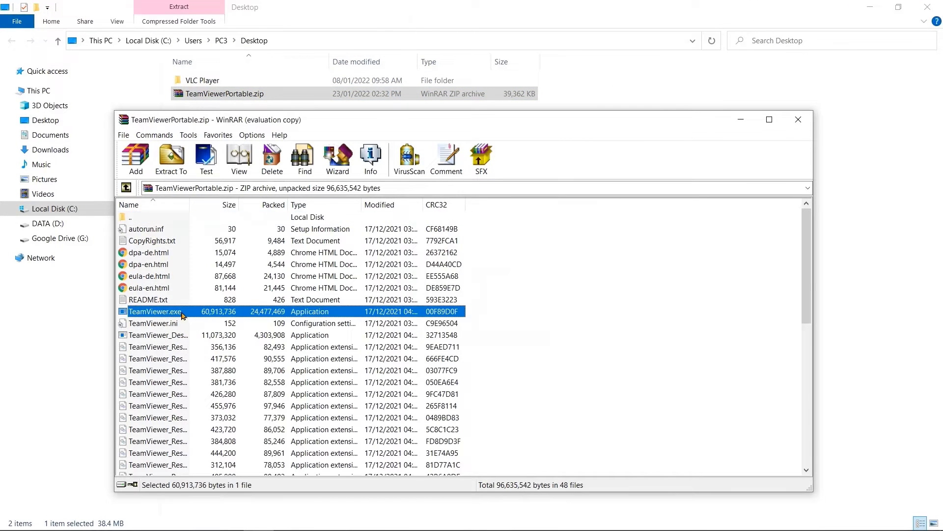
pyautogui.doubleClick(182, 314)
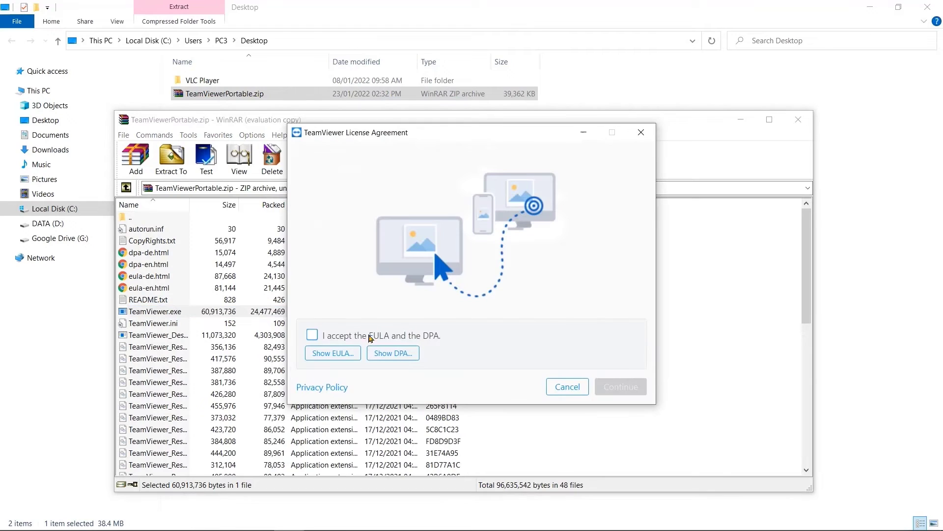
pyautogui.click(370, 338)
pyautogui.click(613, 386)
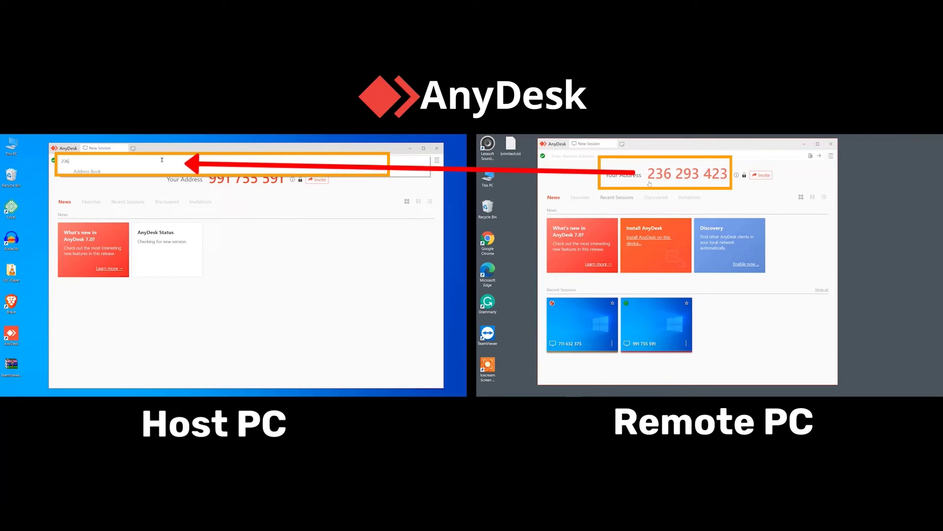
# Connect to the remote PC's AnyDesk address and accept the session on the remote side
pyautogui.write('293423')
pyautogui.press('Return')
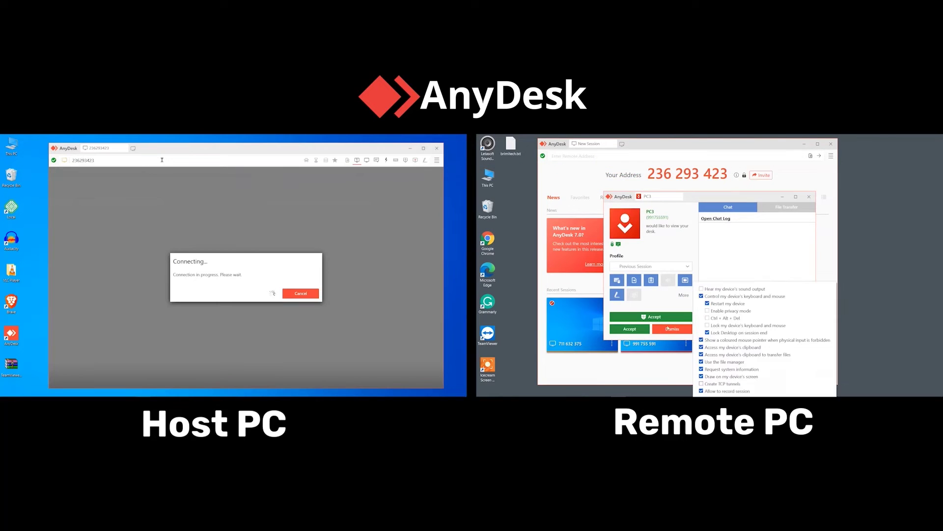
pyautogui.click(663, 323)
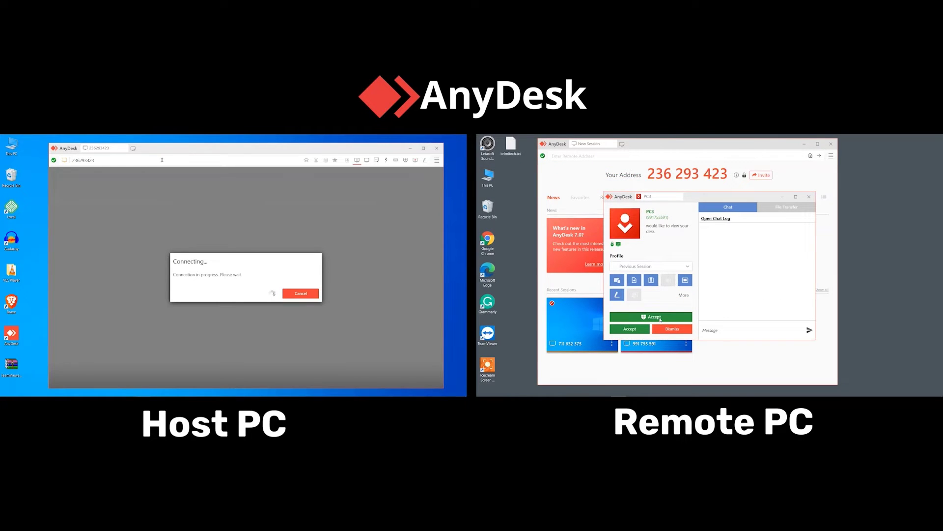
pyautogui.click(661, 318)
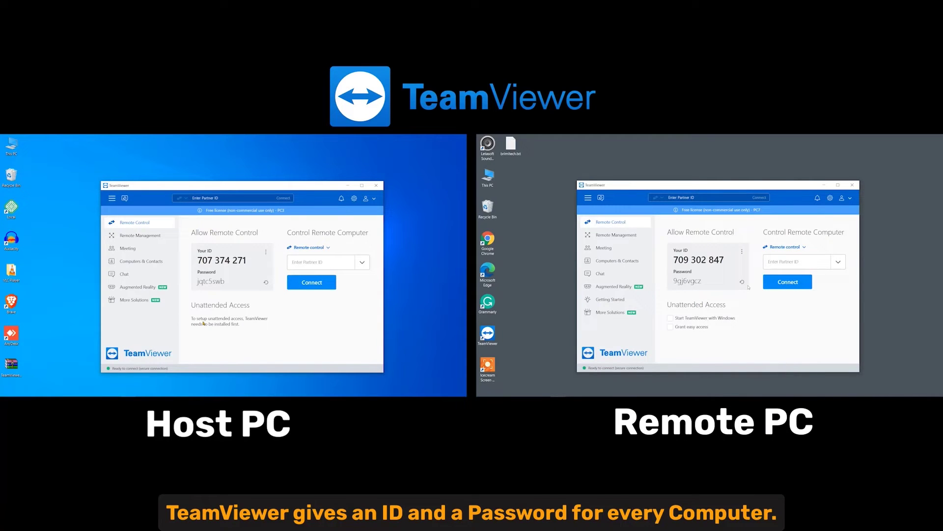
# Select the remote PC's ID and password, then regenerate the random password twice
pyautogui.moveTo(725, 259)
pyautogui.mouseDown()
pyautogui.moveTo(671, 259)
pyautogui.moveTo(725, 259)
pyautogui.mouseUp()
pyautogui.click(673, 280)
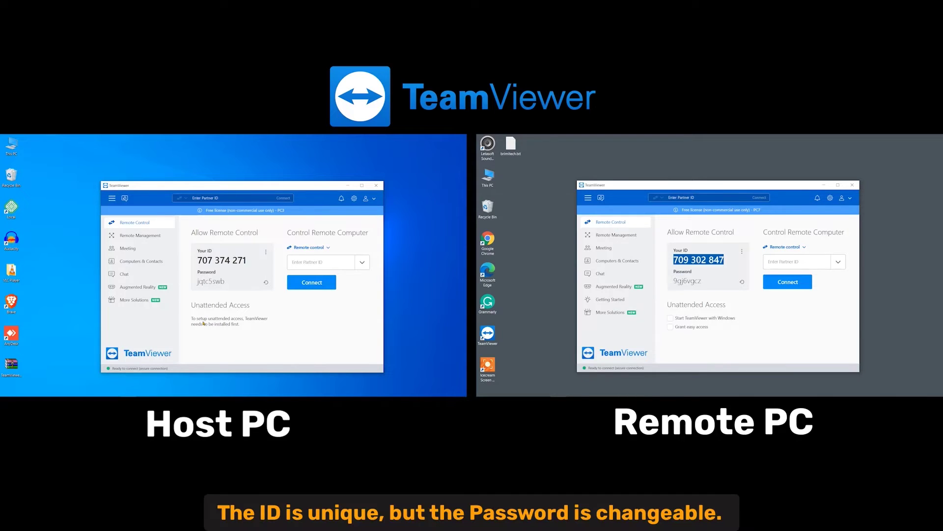
pyautogui.doubleClick(687, 281)
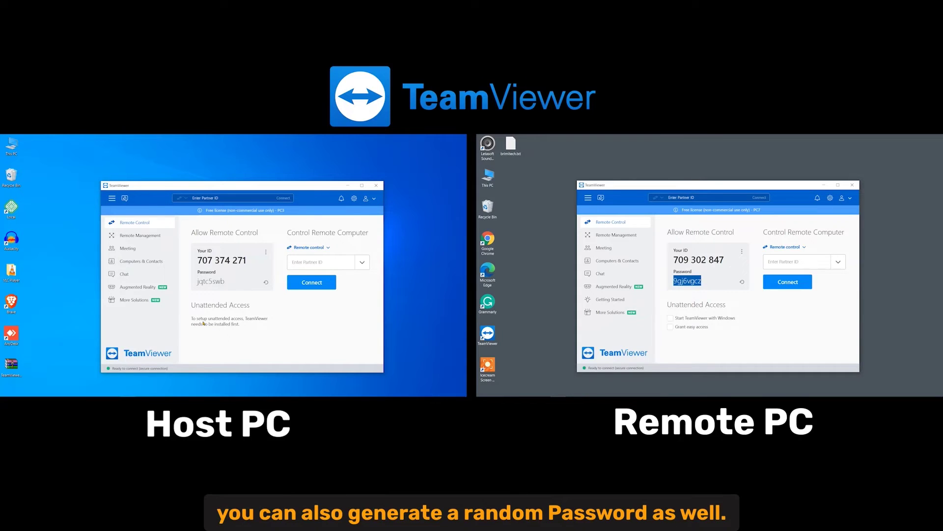
pyautogui.click(742, 283)
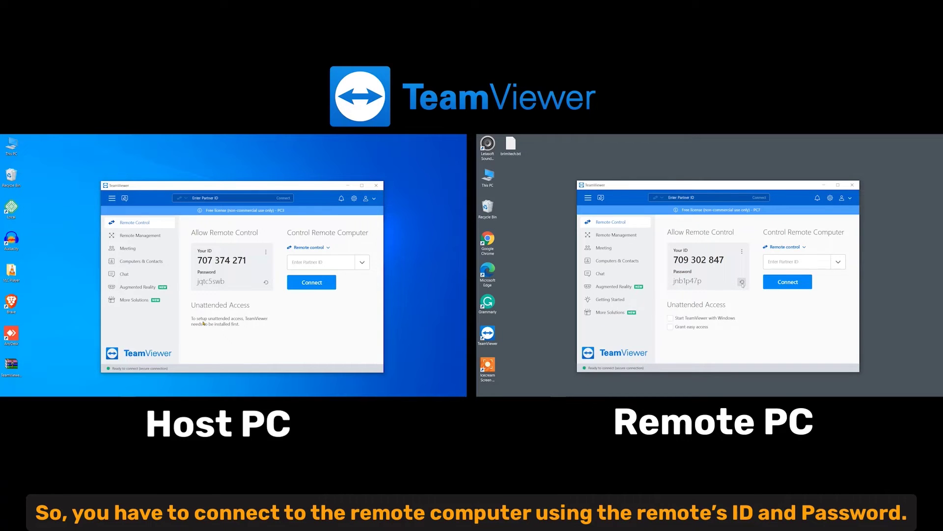
pyautogui.click(742, 282)
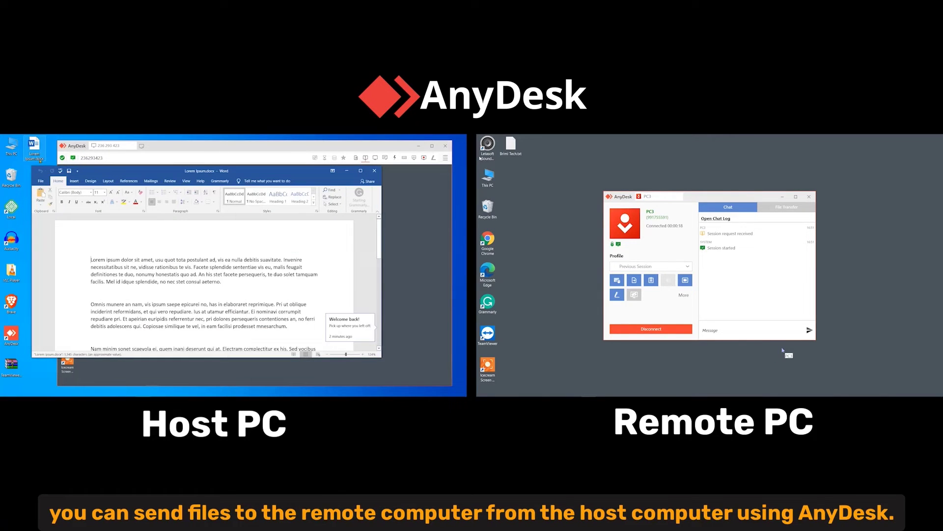
# Check the remote Word document's word count statistics, then dismiss them
pyautogui.moveTo(380, 241); pyautogui.dragTo(376, 293)
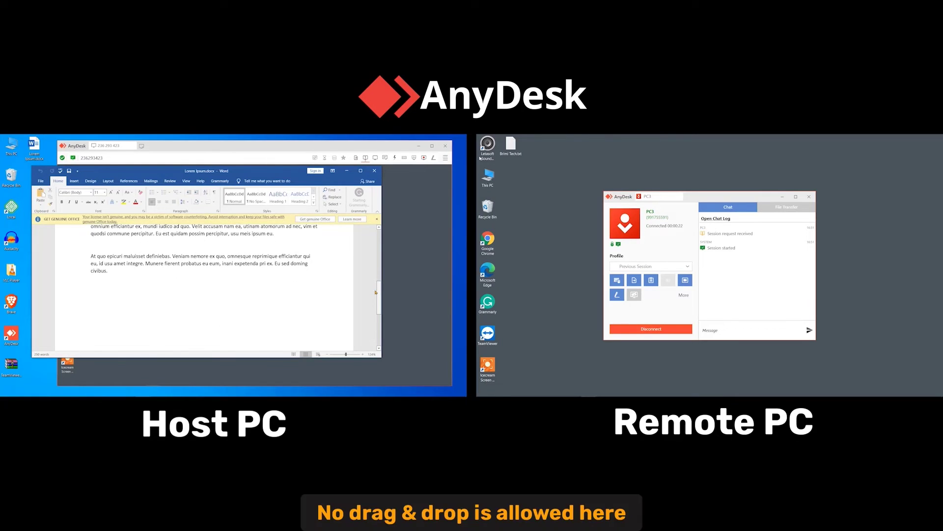
pyautogui.click(51, 354)
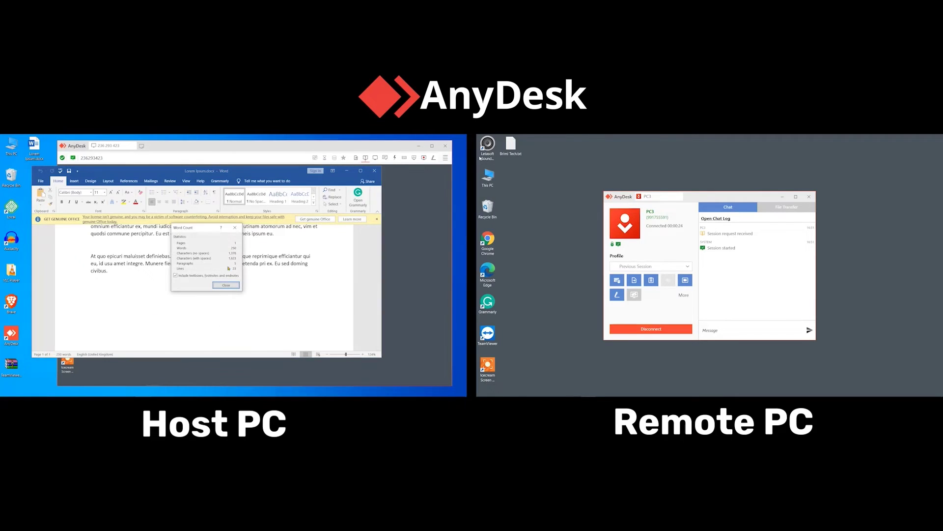
pyautogui.click(226, 285)
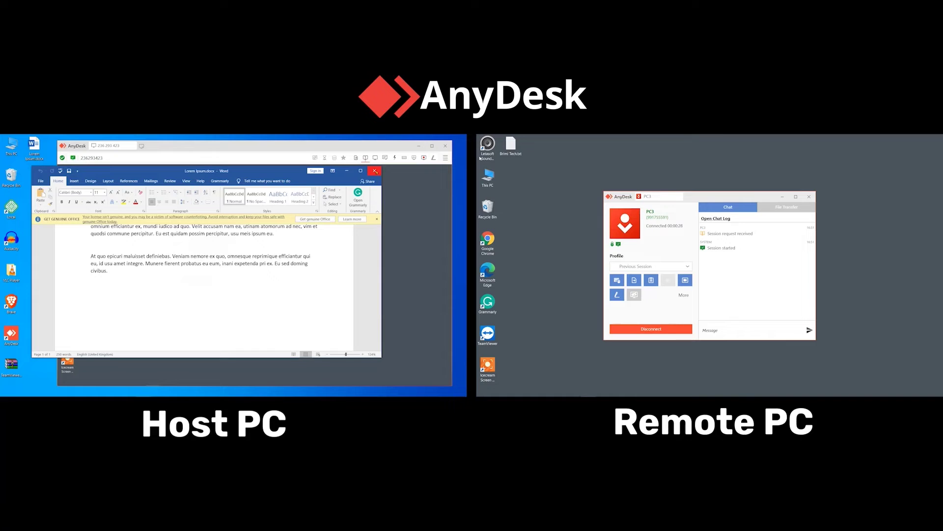
# Close Word with Don't Save and open AnyDesk's file transfer view between both desktops
pyautogui.click(374, 171)
pyautogui.click(234, 282)
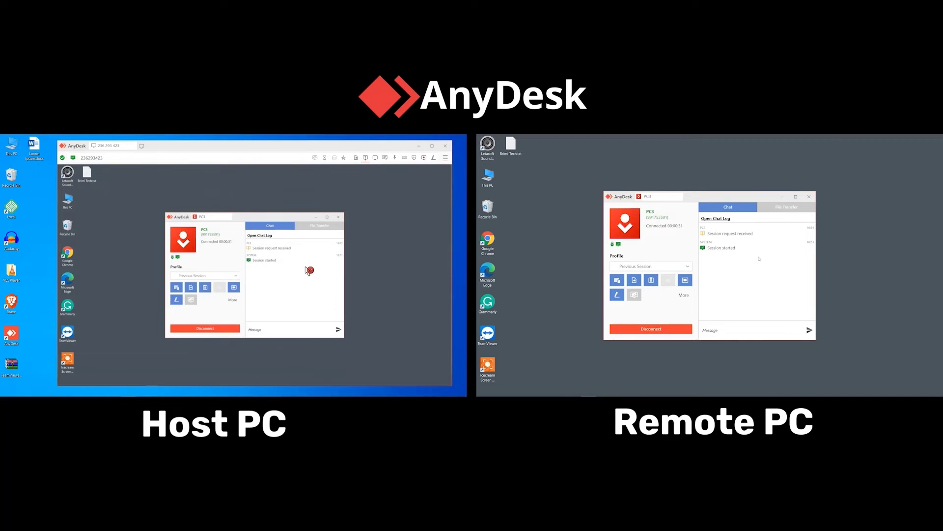
pyautogui.click(355, 158)
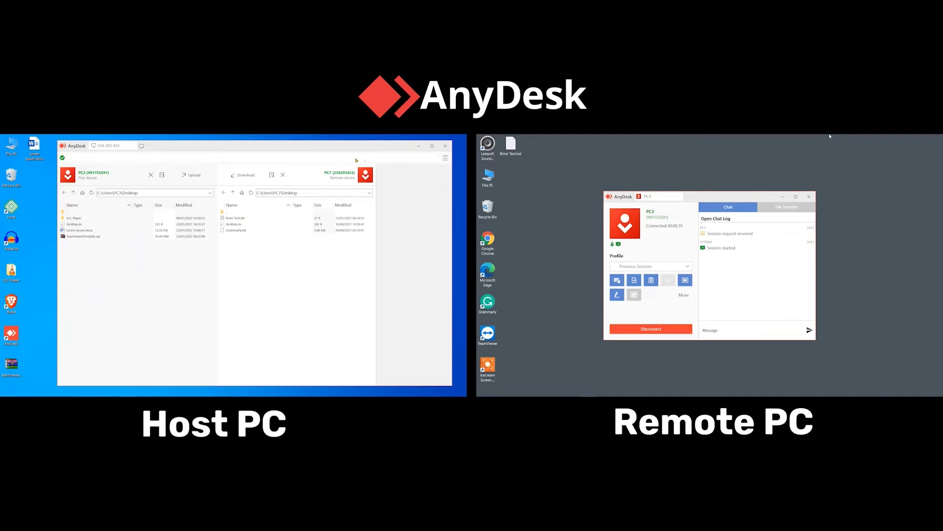
pyautogui.doubleClick(144, 194)
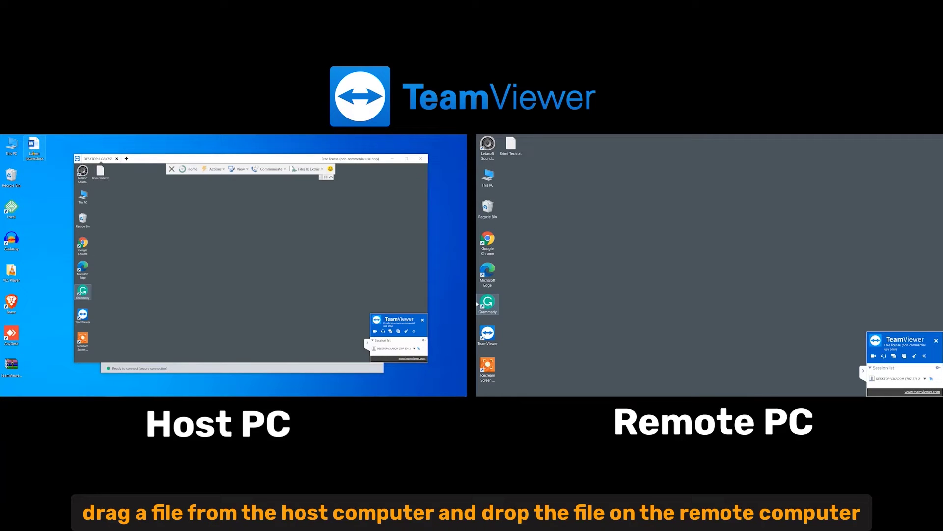
# Drag Lorem ipsum.docx to the remote desktop and send TeamViewerPortable.zip via file transfer
pyautogui.moveTo(35, 153); pyautogui.dragTo(101, 197)
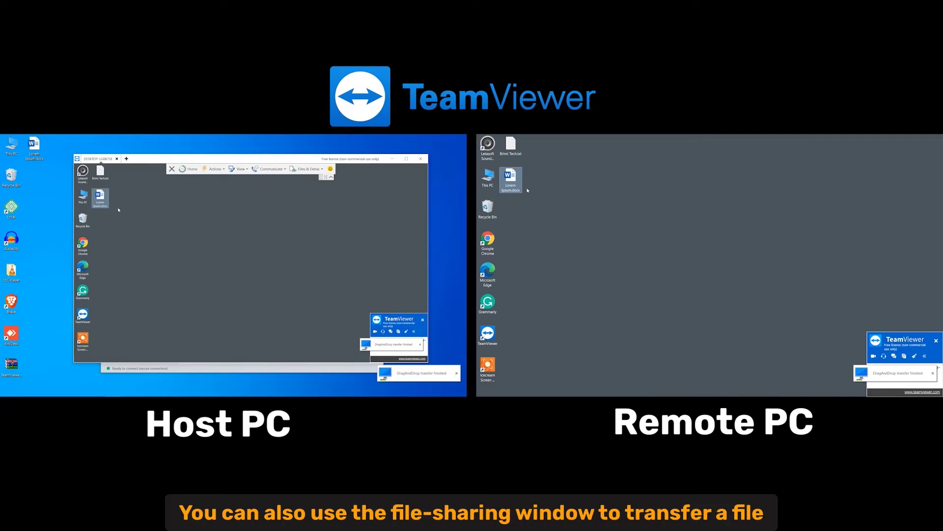
pyautogui.click(307, 169)
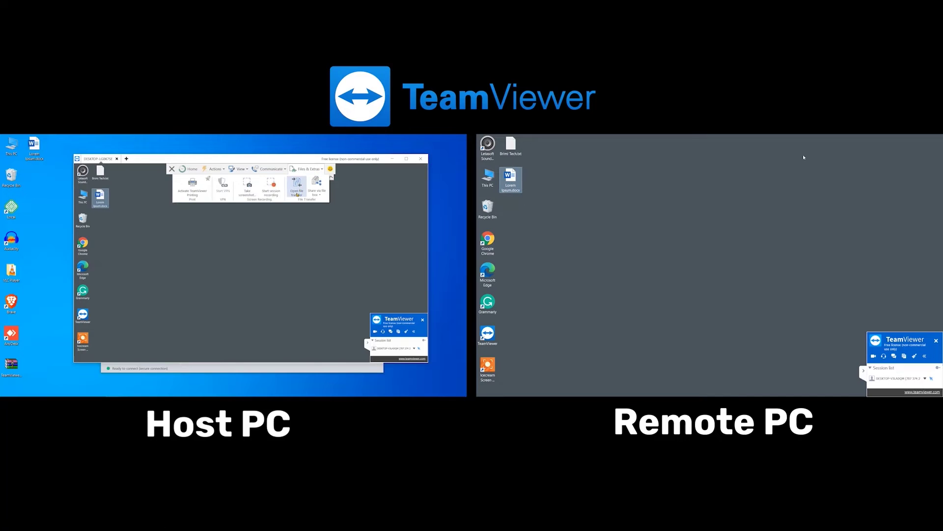
pyautogui.click(296, 192)
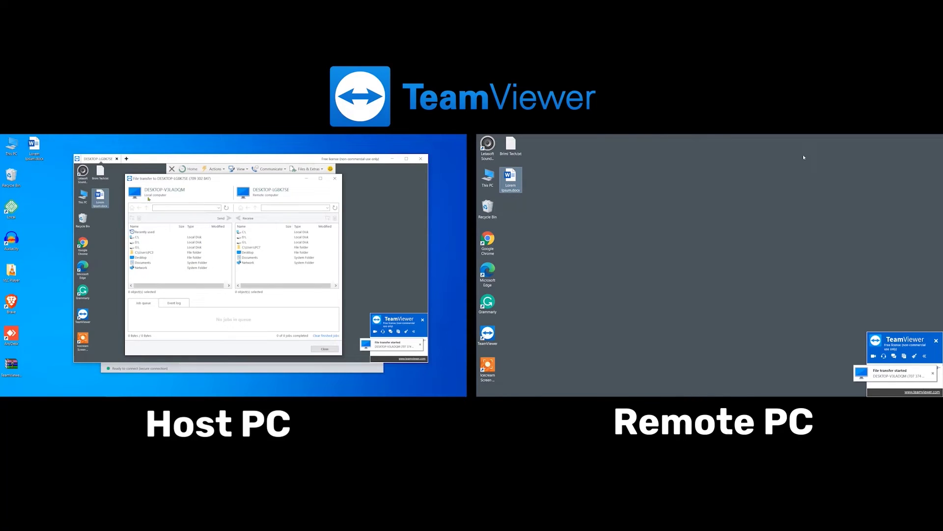
pyautogui.doubleClick(141, 257)
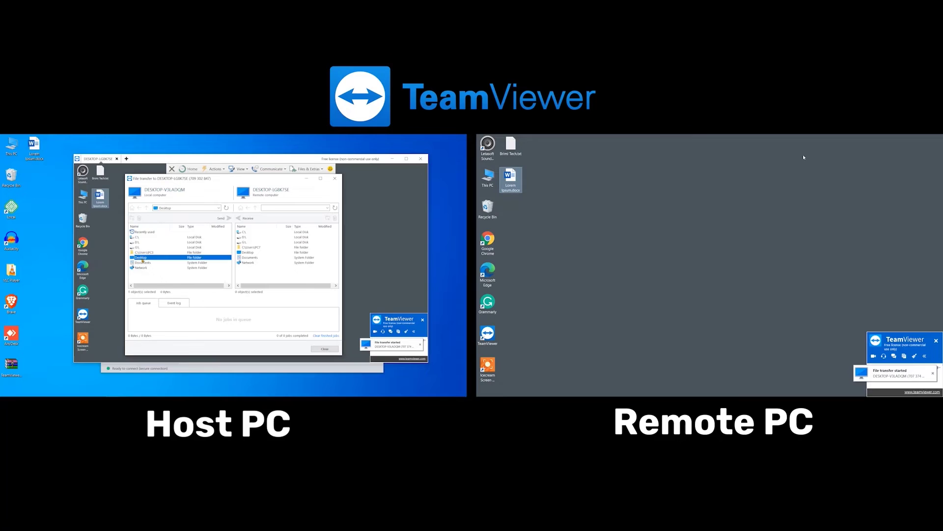
pyautogui.click(150, 247)
pyautogui.doubleClick(247, 252)
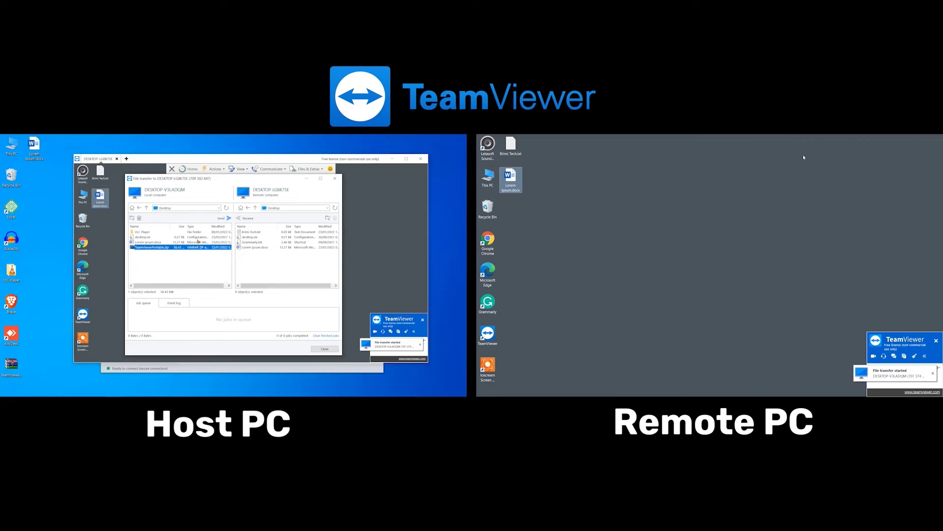
pyautogui.click(229, 218)
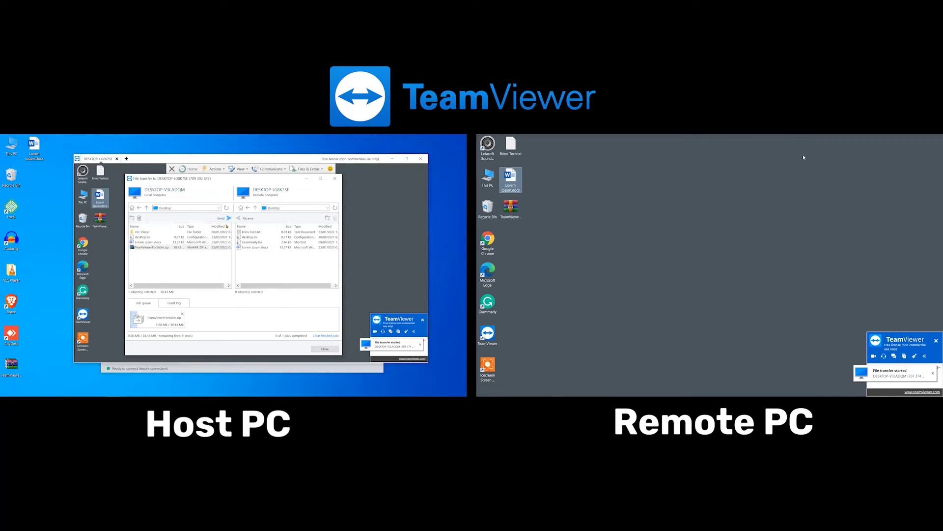
# Close the file transfer window and list the cloud sources for Share via file box
pyautogui.click(335, 178)
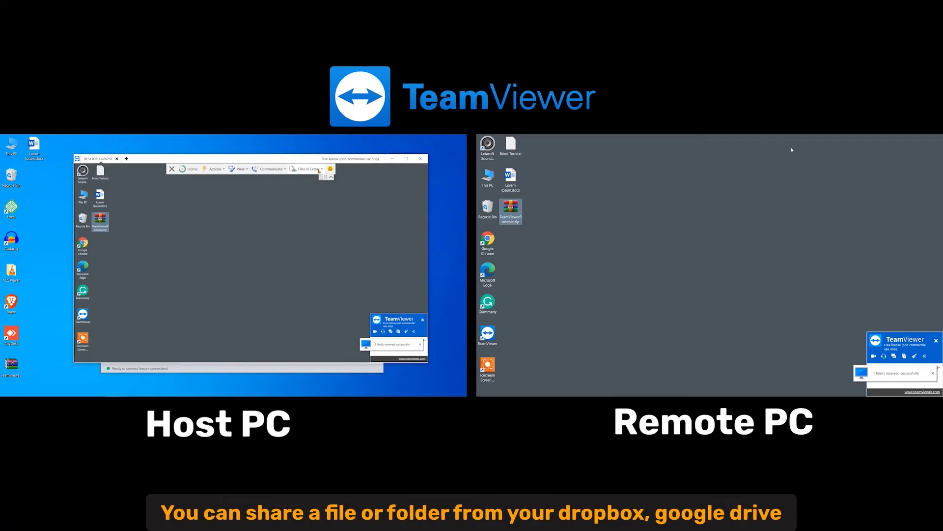
pyautogui.click(319, 170)
pyautogui.click(323, 193)
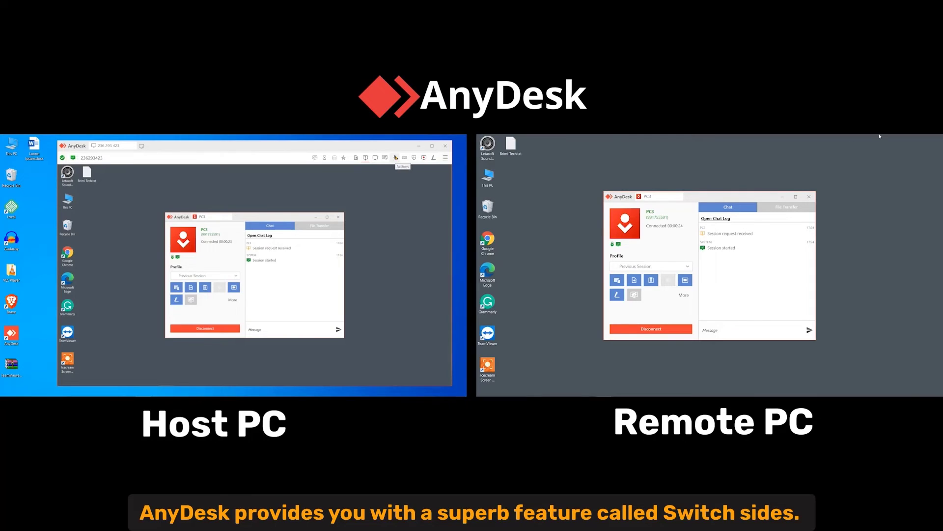
# Choose Switch sides from the Actions menu and confirm presenting the host desktop
pyautogui.click(396, 158)
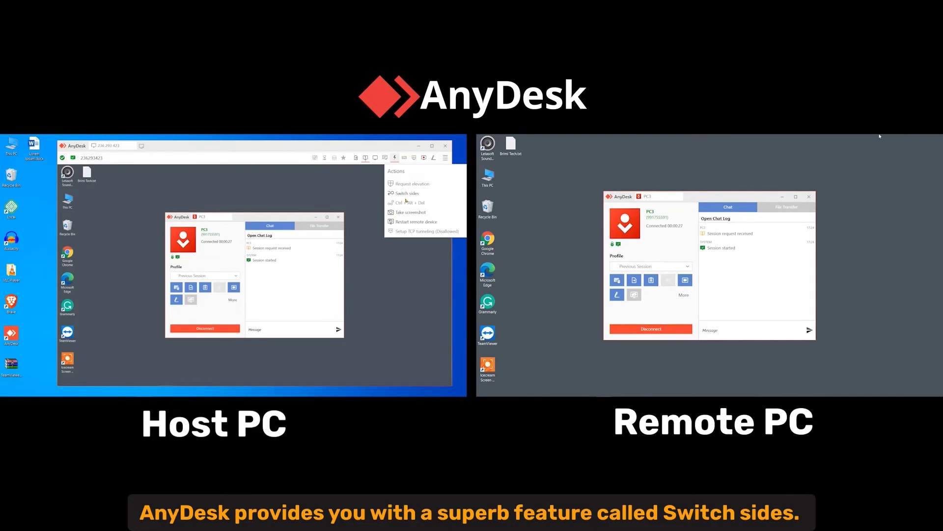
pyautogui.click(404, 198)
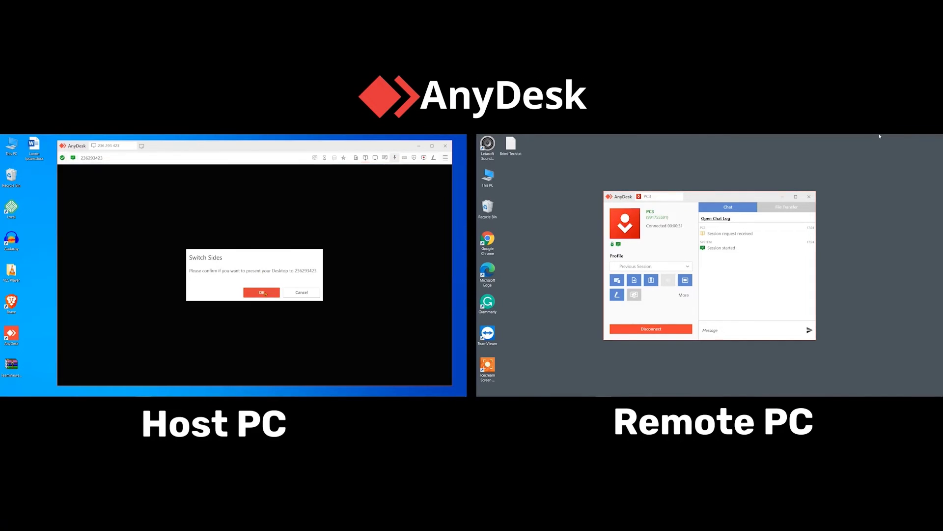
pyautogui.click(265, 293)
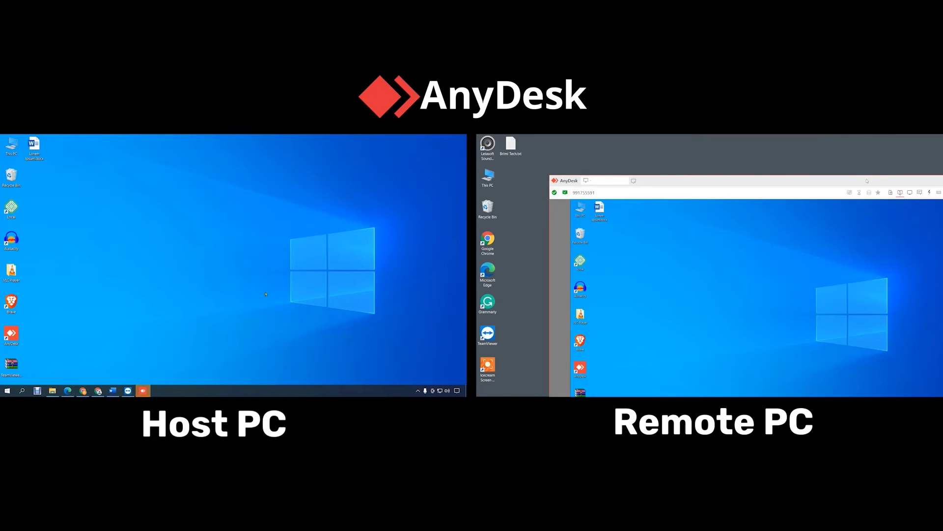
# Fit the host-desktop view on the remote screen and test moving the Lorem ipsum icon
pyautogui.moveTo(867, 181); pyautogui.dragTo(802, 146)
pyautogui.moveTo(941, 210); pyautogui.dragTo(837, 210)
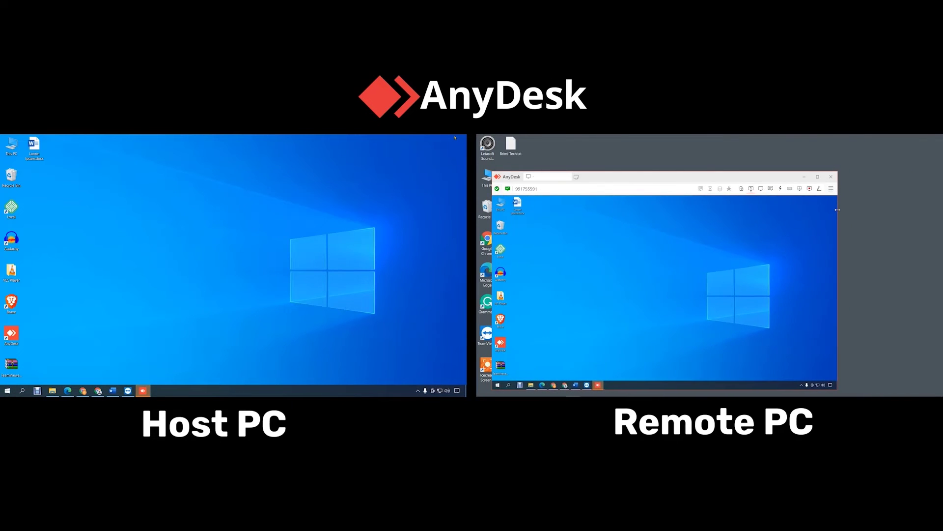
pyautogui.moveTo(638, 176); pyautogui.dragTo(685, 158)
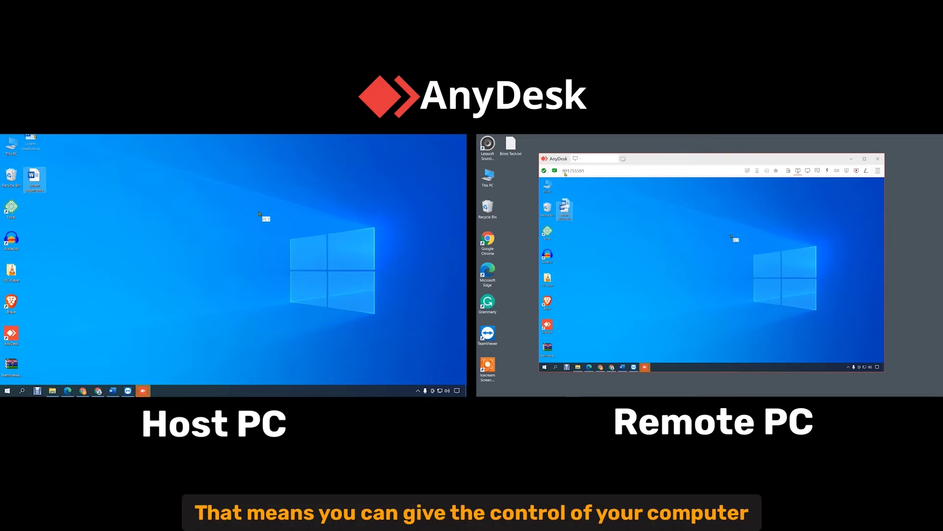
pyautogui.moveTo(566, 174); pyautogui.dragTo(565, 190)
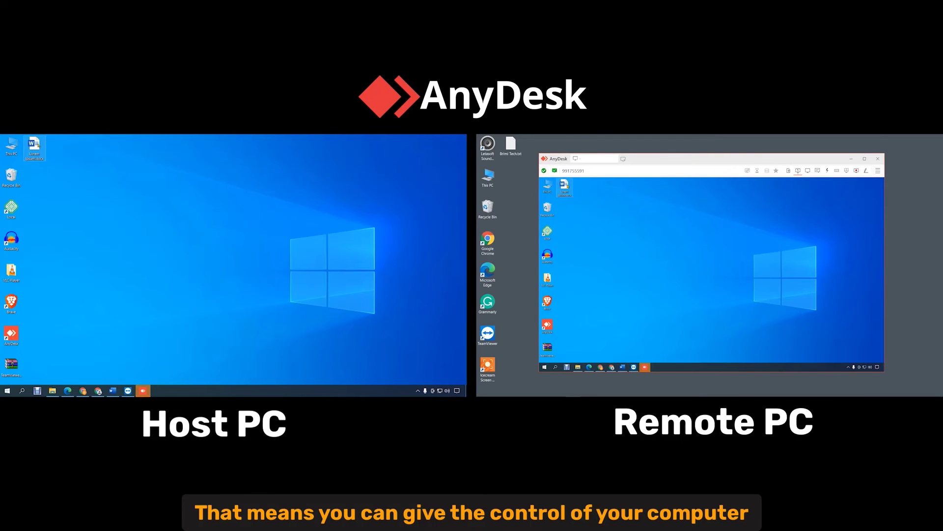
pyautogui.click(103, 175)
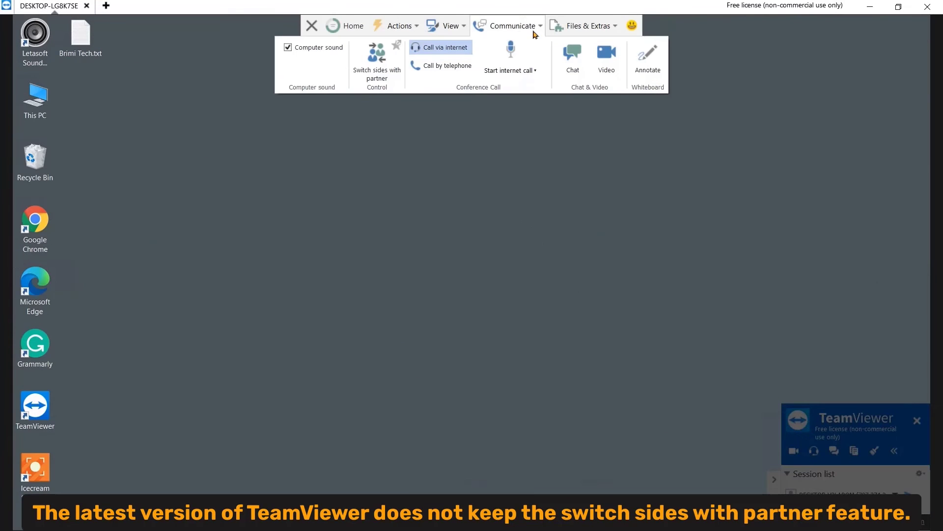
# Attempt Switch sides with partner, which shows the higher-TeamViewer-plan-required notice
pyautogui.click(387, 79)
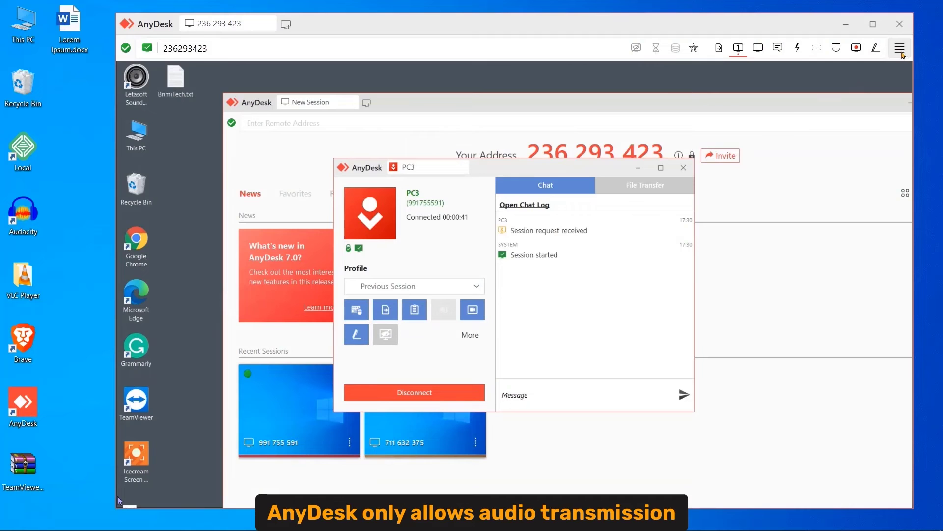
# In AnyDesk Settings > Audio, keep Microphone as the transmission device
pyautogui.click(901, 53)
pyautogui.click(830, 74)
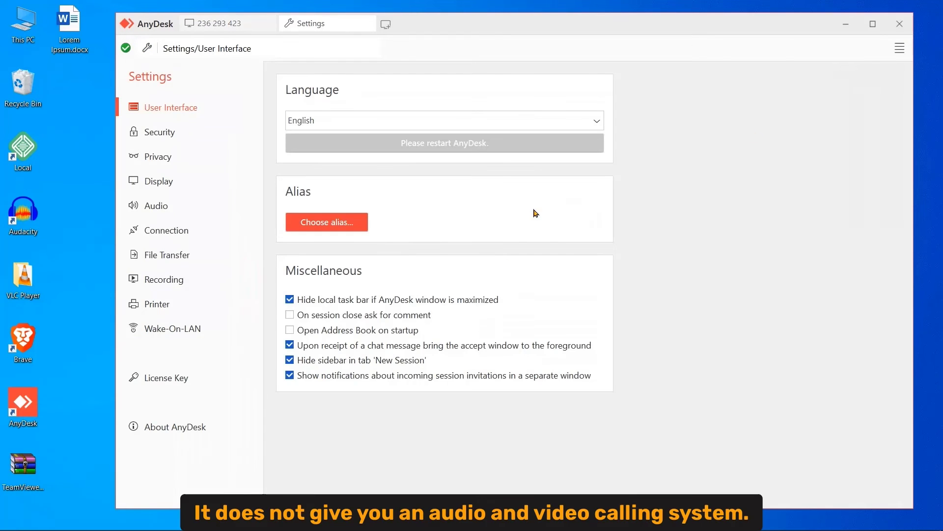
pyautogui.click(159, 207)
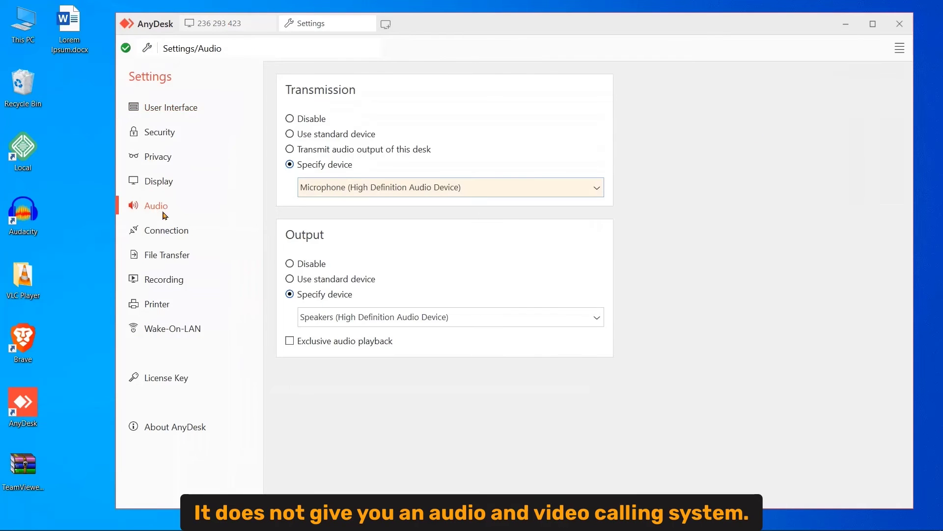
pyautogui.click(407, 187)
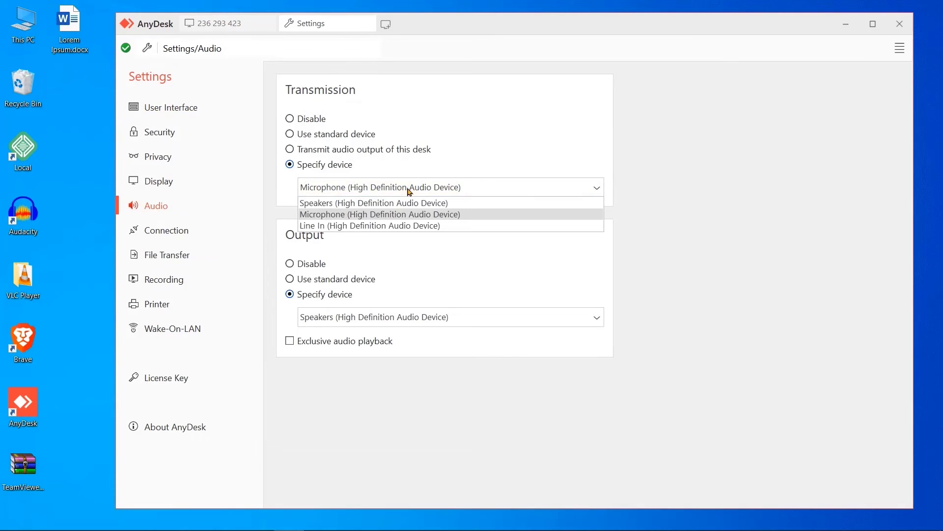
pyautogui.click(416, 191)
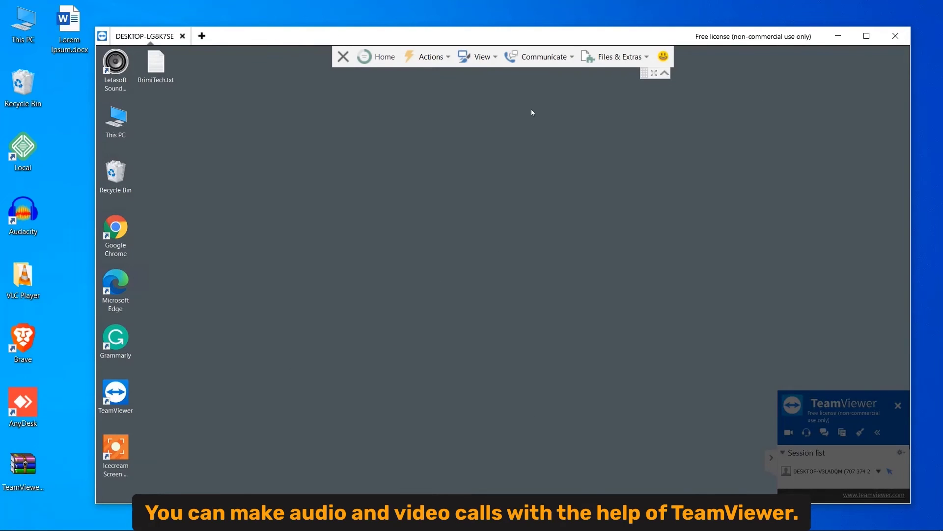
# Start an internet call with the partner from the Communicate menu
pyautogui.click(551, 57)
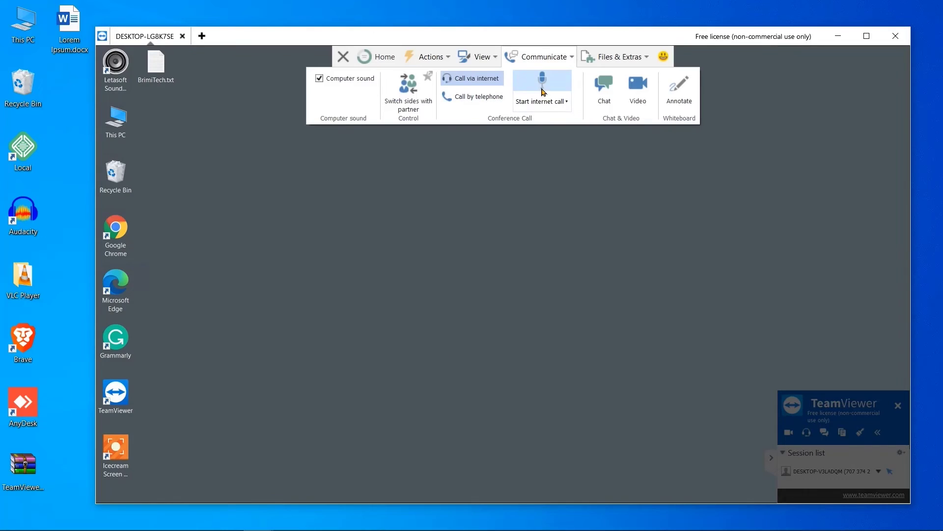
pyautogui.click(554, 102)
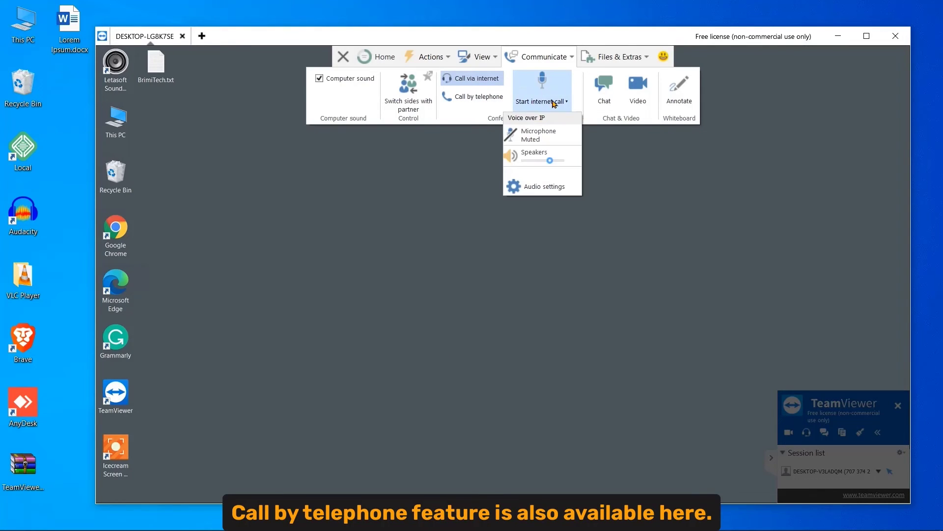
pyautogui.click(549, 87)
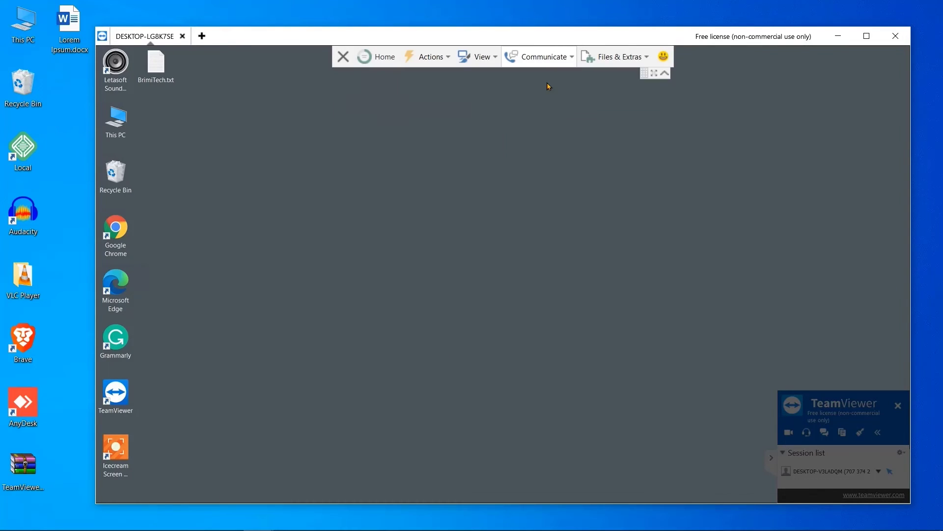
# Stop the running internet call from the Communicate menu
pyautogui.click(542, 61)
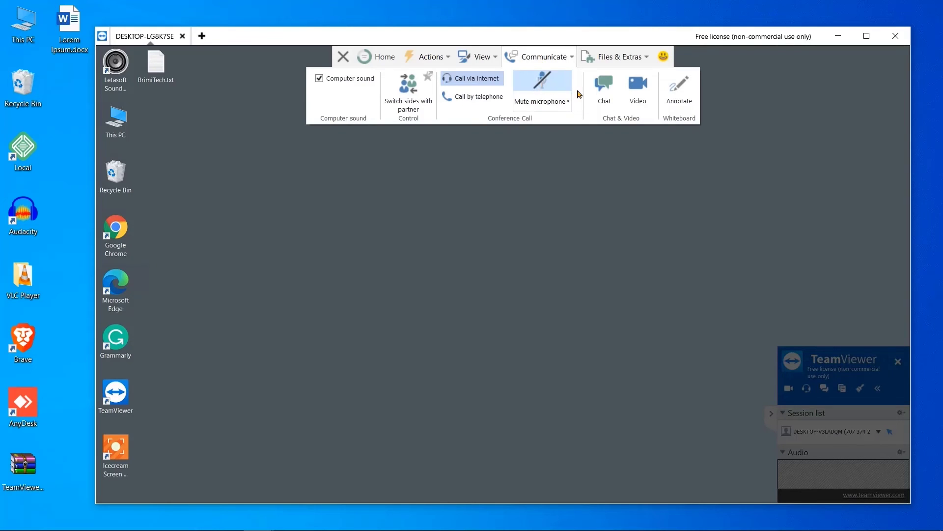
pyautogui.click(567, 105)
pyautogui.click(560, 83)
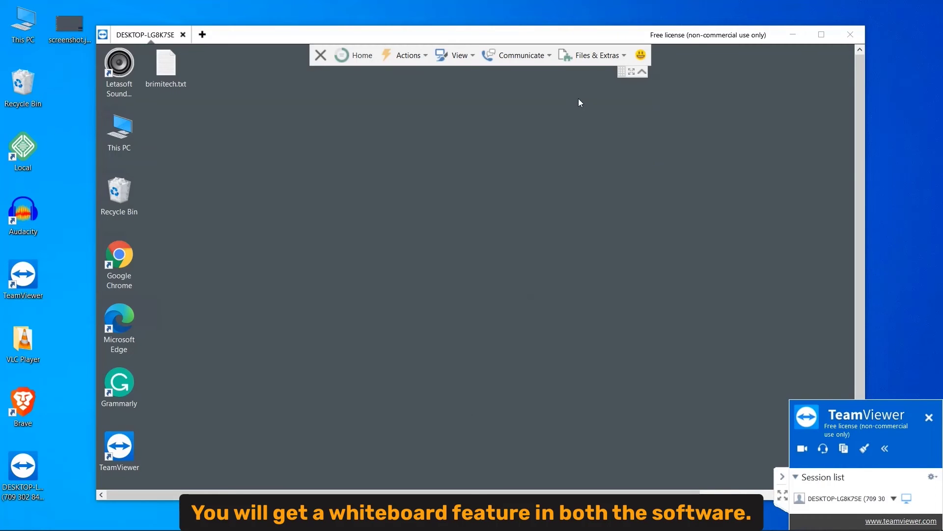
# Turn on Annotate under Whiteboard in the Communicate ribbon
pyautogui.click(521, 55)
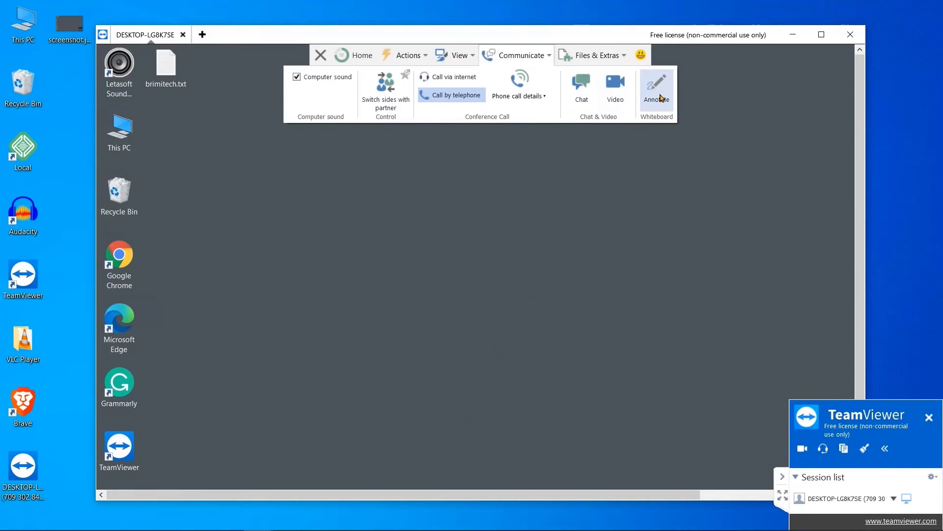
pyautogui.click(660, 93)
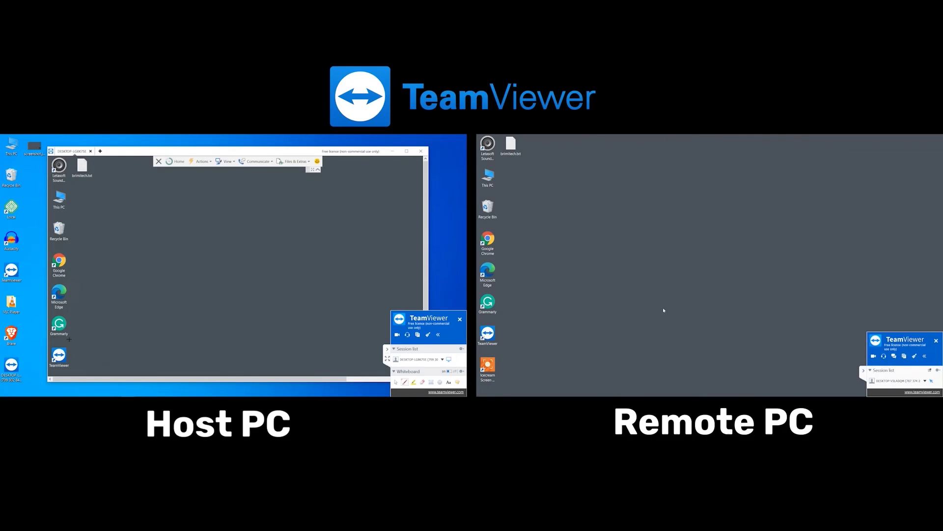
# Draw a pen stroke, highlight brimitech.txt green, erase the stroke, and type 'Welcome to Brimi Tech'
pyautogui.moveTo(70, 340); pyautogui.dragTo(83, 331)
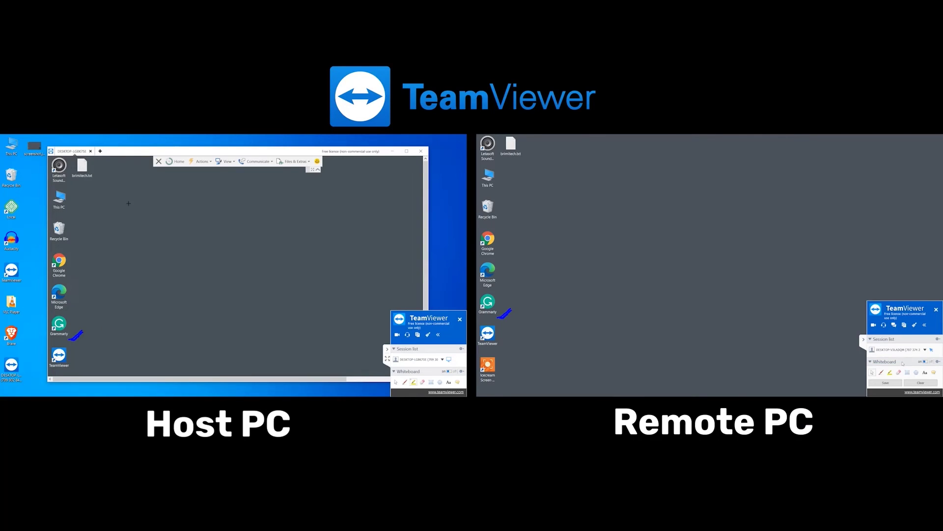
pyautogui.moveTo(71, 173); pyautogui.dragTo(97, 178)
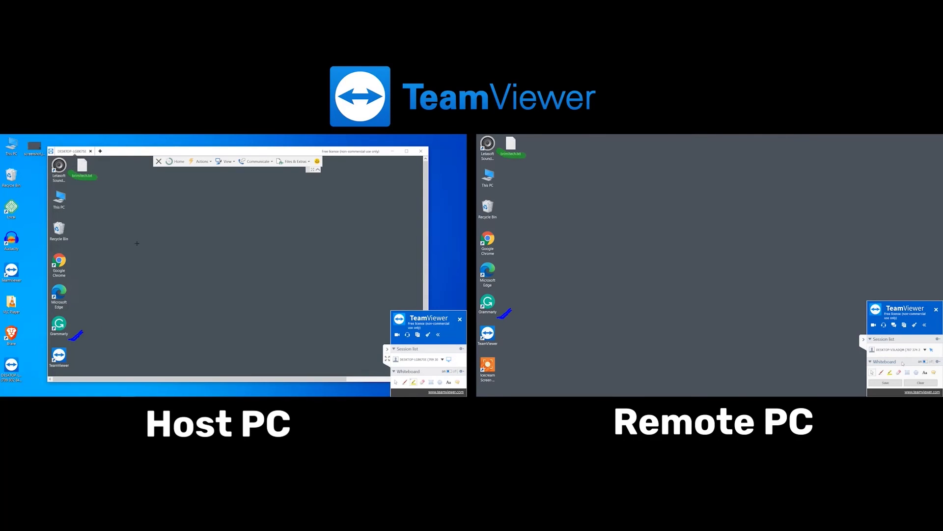
pyautogui.click(89, 325)
pyautogui.write('Welcome to Brimi')
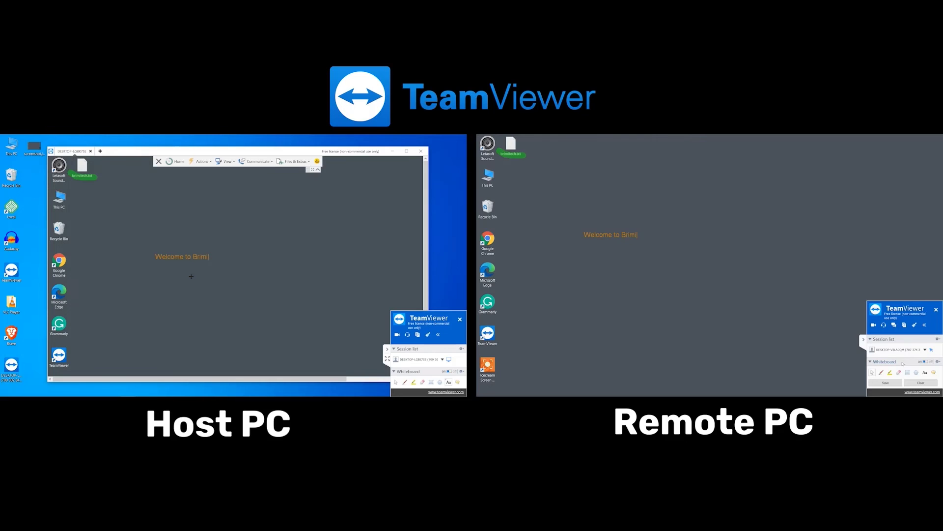
pyautogui.write(' Tech')
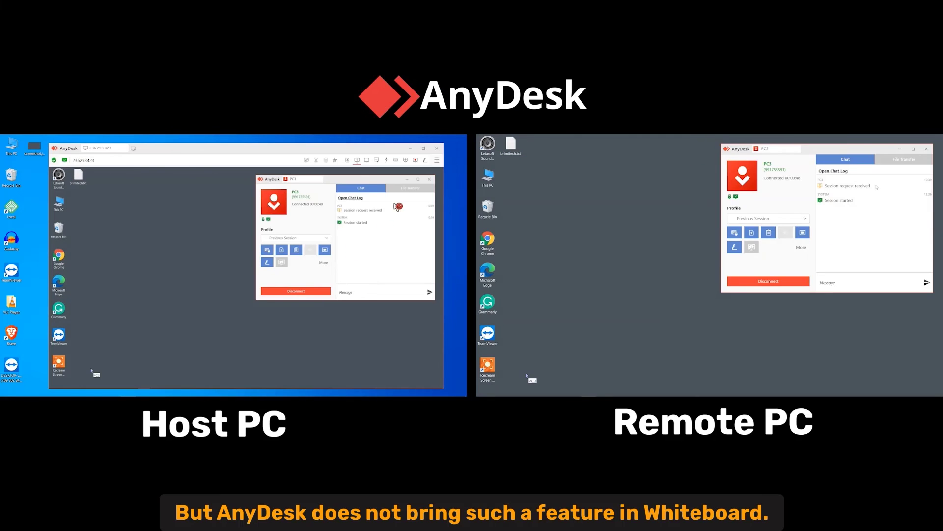
# Enable the Whiteboard drawing tools in the AnyDesk session toolbar
pyautogui.click(426, 161)
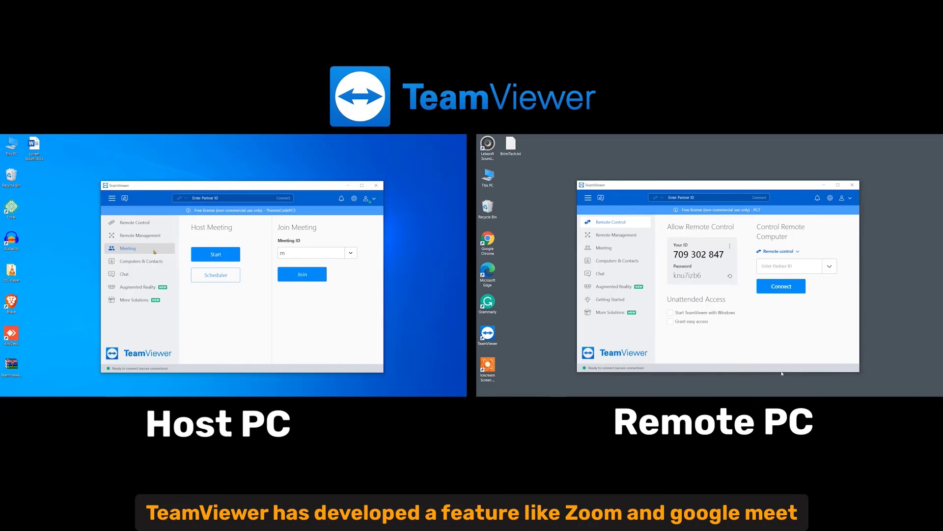
# Select the scheduled New Meeting and copy its invitation's meeting ID and password
pyautogui.click(216, 275)
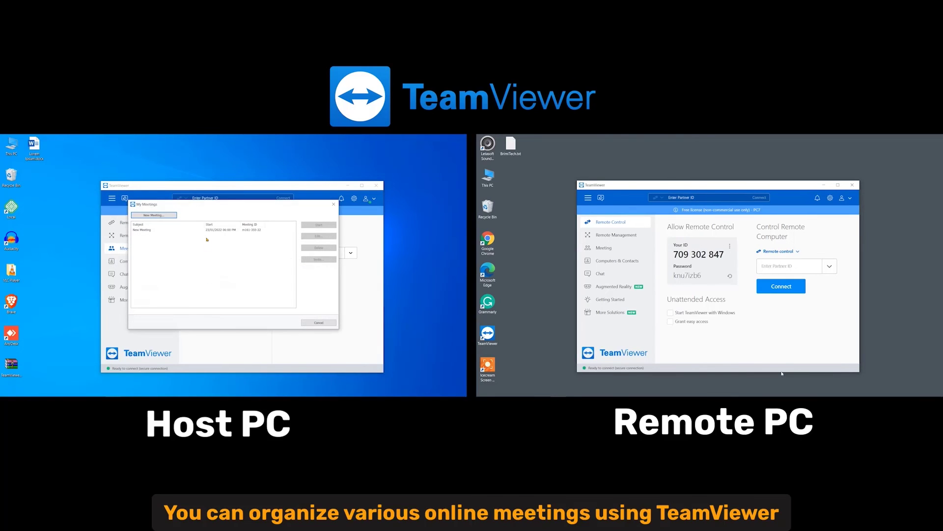
pyautogui.click(221, 230)
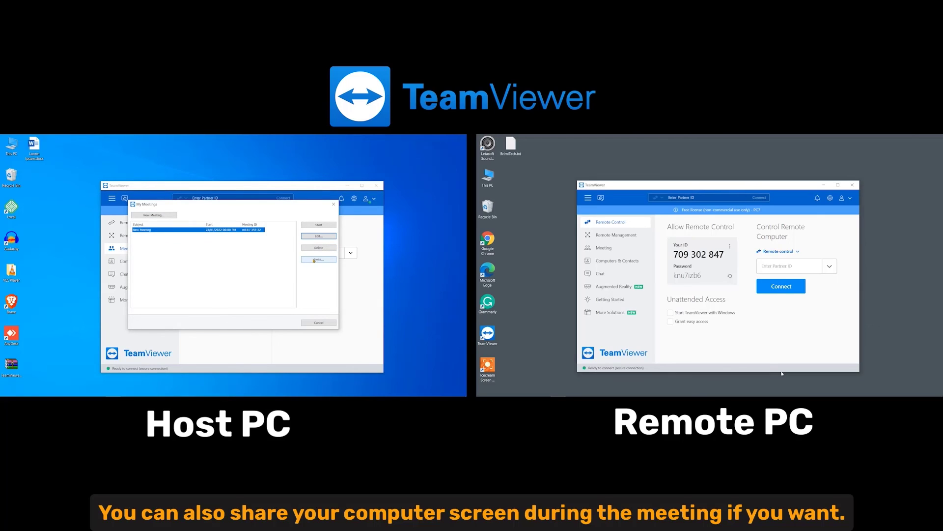
pyautogui.click(314, 259)
pyautogui.moveTo(220, 272); pyautogui.dragTo(178, 271)
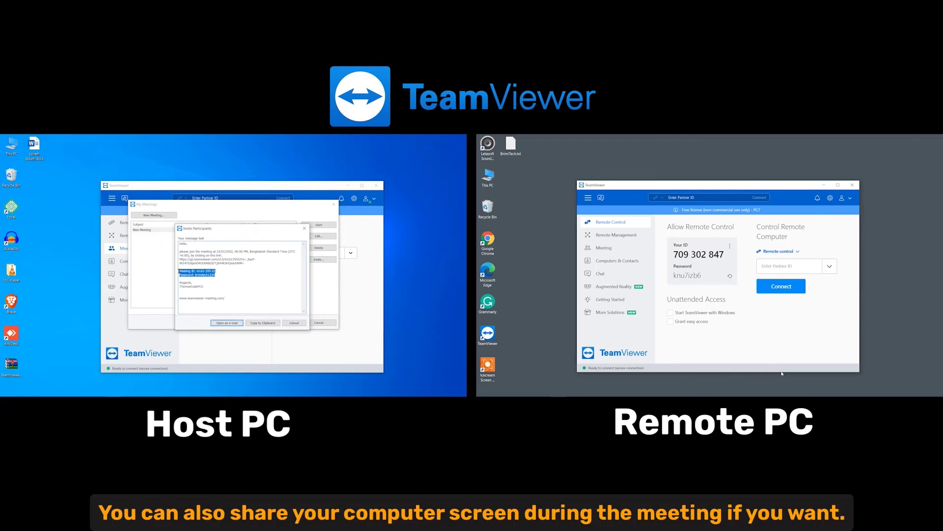
# Start New Meeting and join it from the remote PC with the meeting password
pyautogui.click(604, 248)
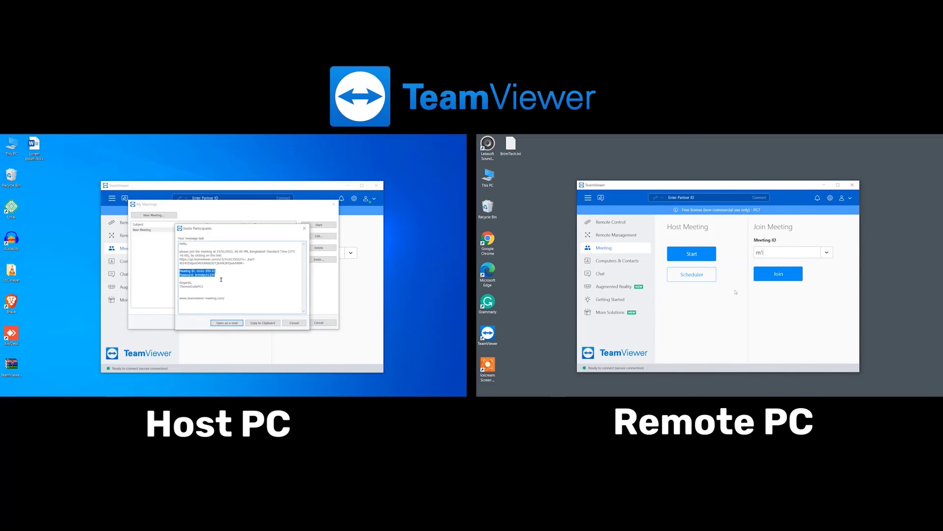
pyautogui.click(305, 228)
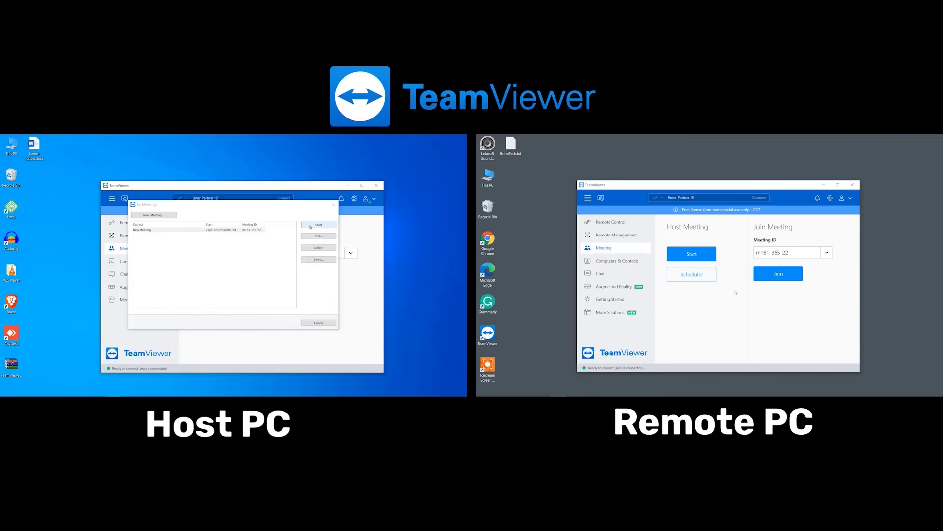
pyautogui.click(319, 225)
pyautogui.click(328, 319)
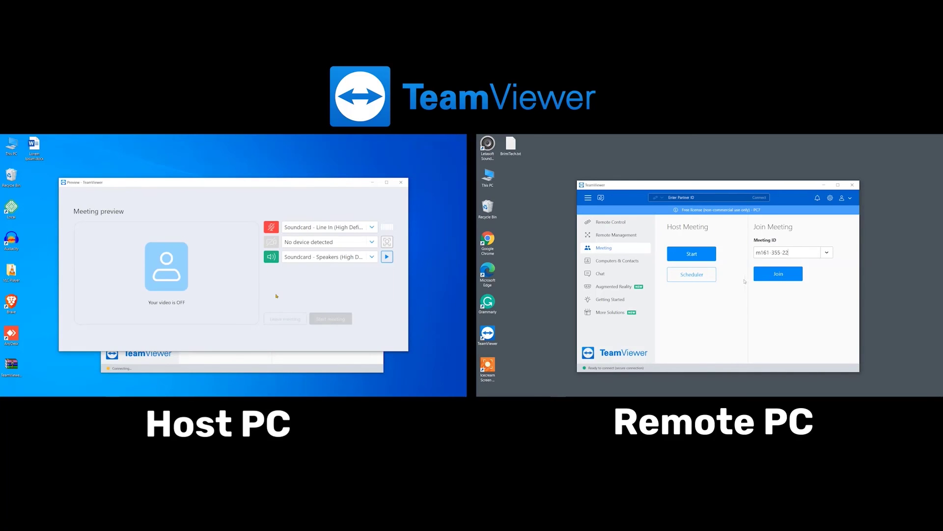
pyautogui.click(774, 277)
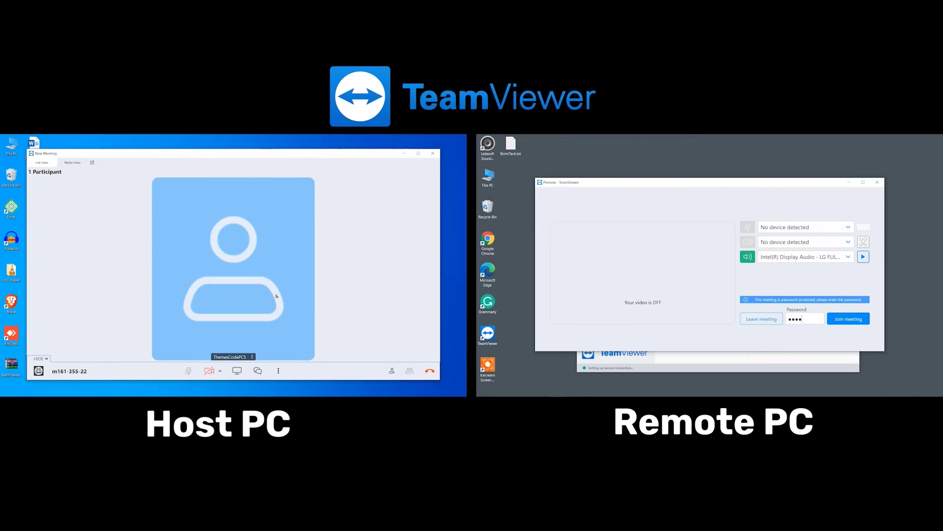
pyautogui.click(848, 319)
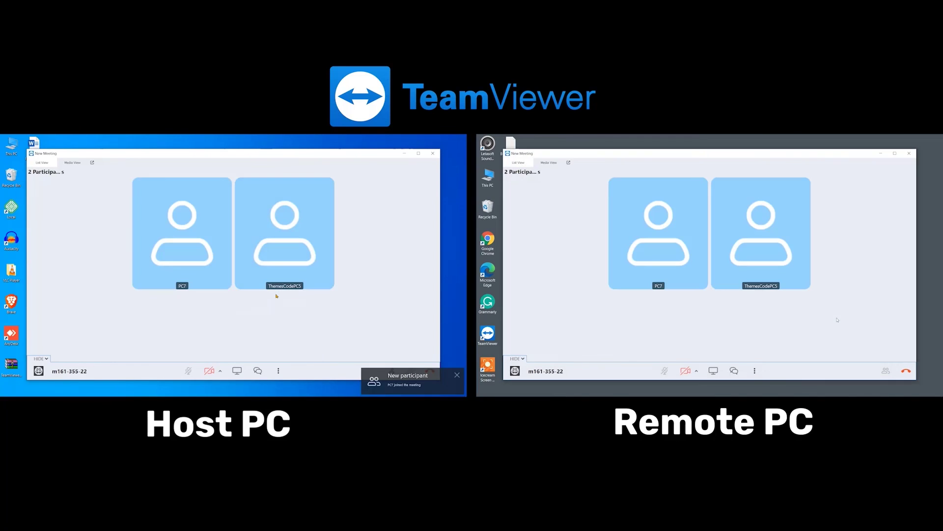
pyautogui.click(236, 371)
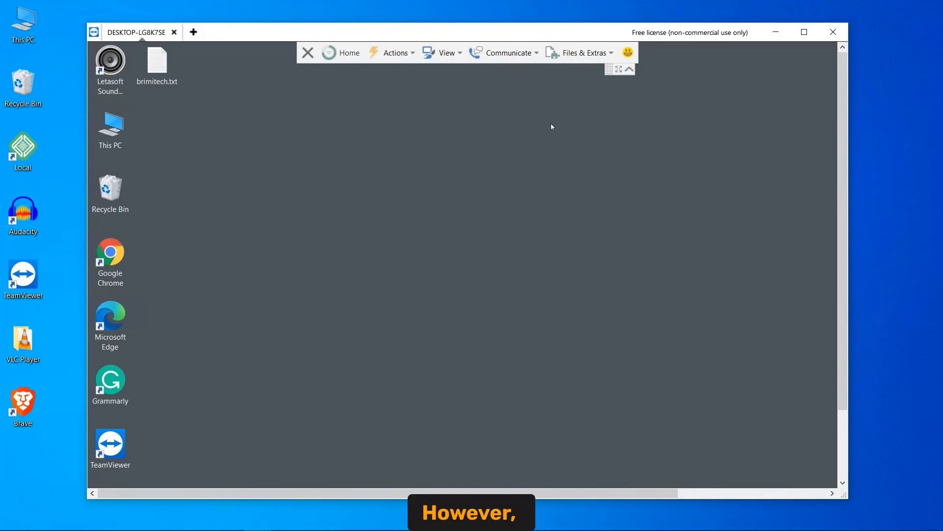
# Start an internet call with the partner, open brimitech.txt remotely, and pick TeamViewerPortable.zip locally
pyautogui.click(597, 54)
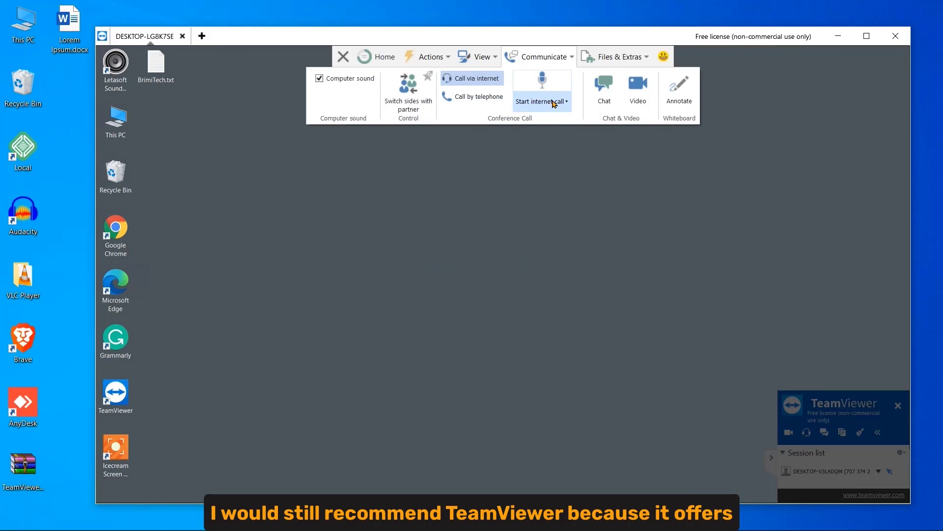
pyautogui.click(553, 103)
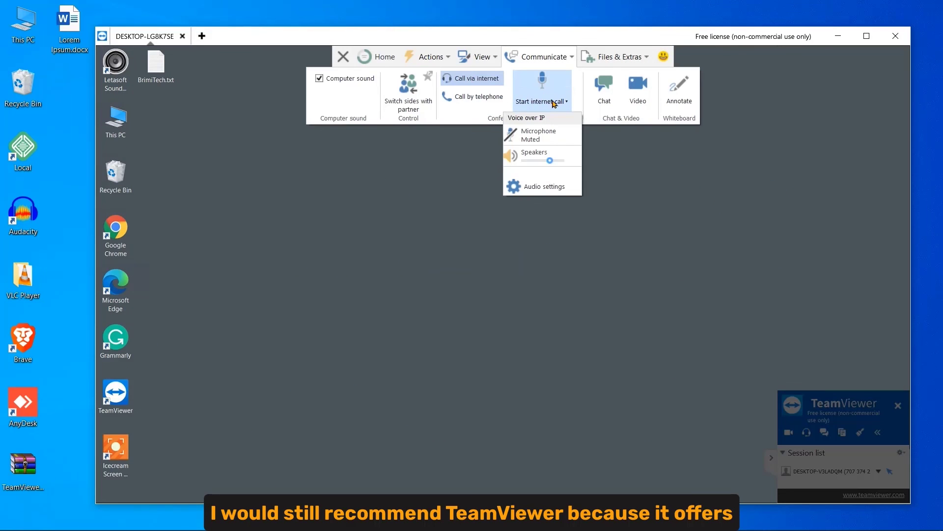
pyautogui.click(549, 86)
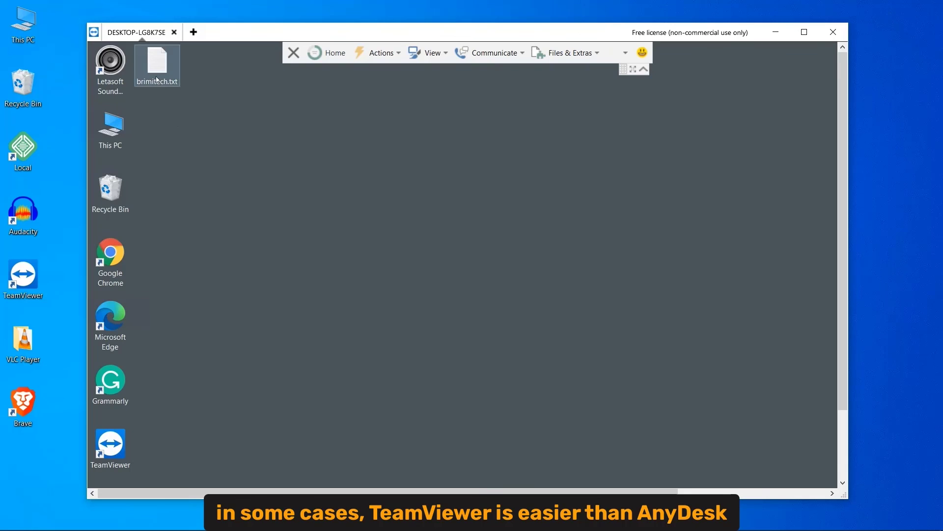
pyautogui.doubleClick(157, 81)
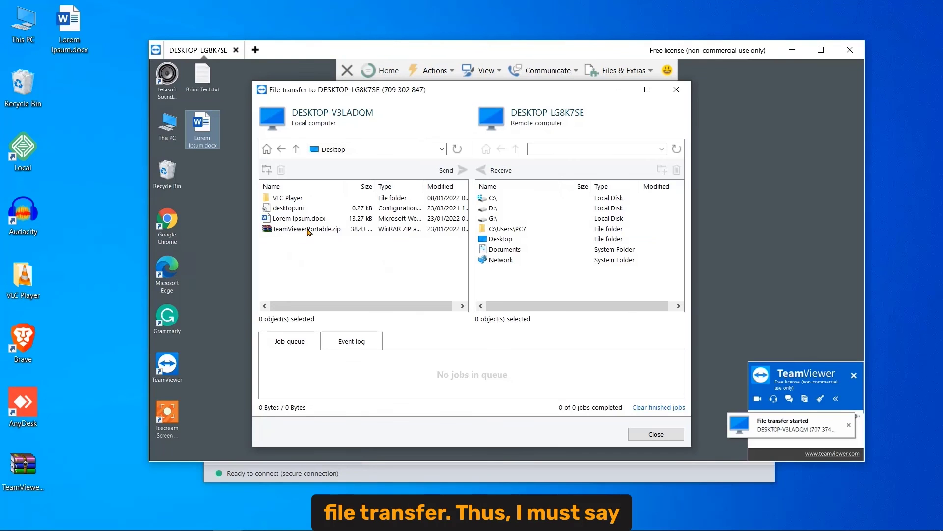
pyautogui.click(308, 229)
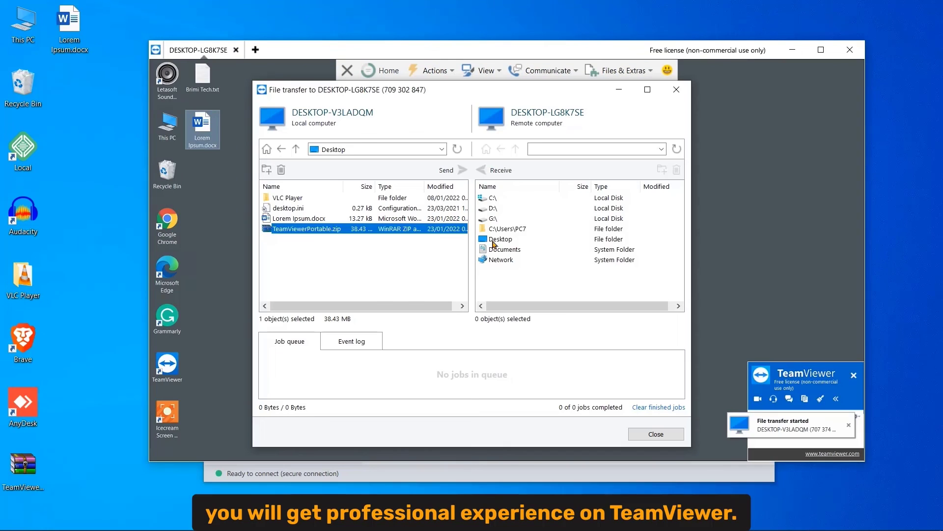
# Open the remote computer's Desktop folder and select TeamViewerPortable.zip for sending
pyautogui.doubleClick(486, 240)
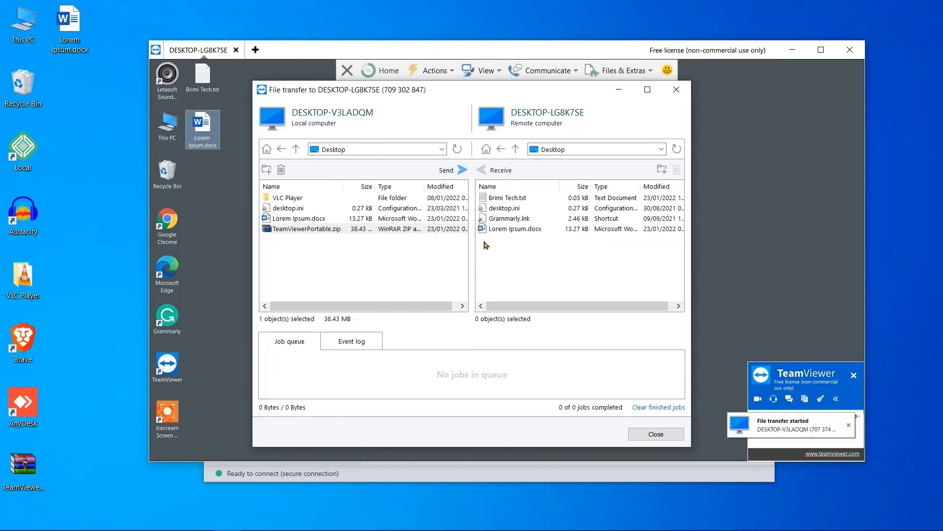
pyautogui.click(387, 227)
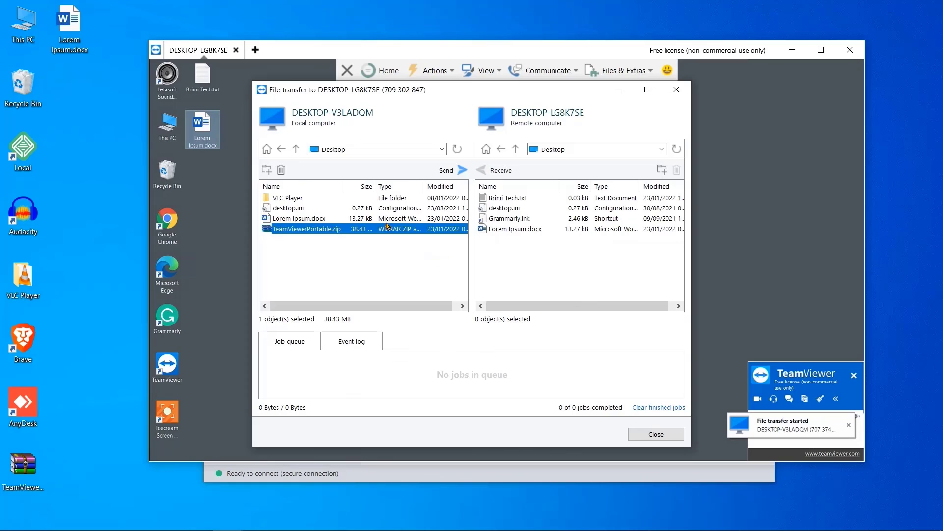